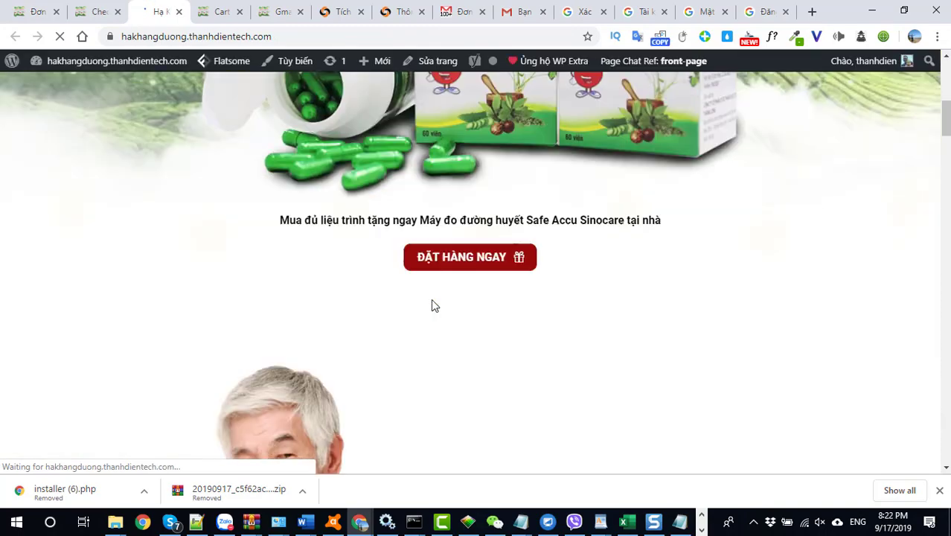
Step: Order 10 units of the Hạ khang đường product from the landing page
scroll(557, 334, "down", 10)
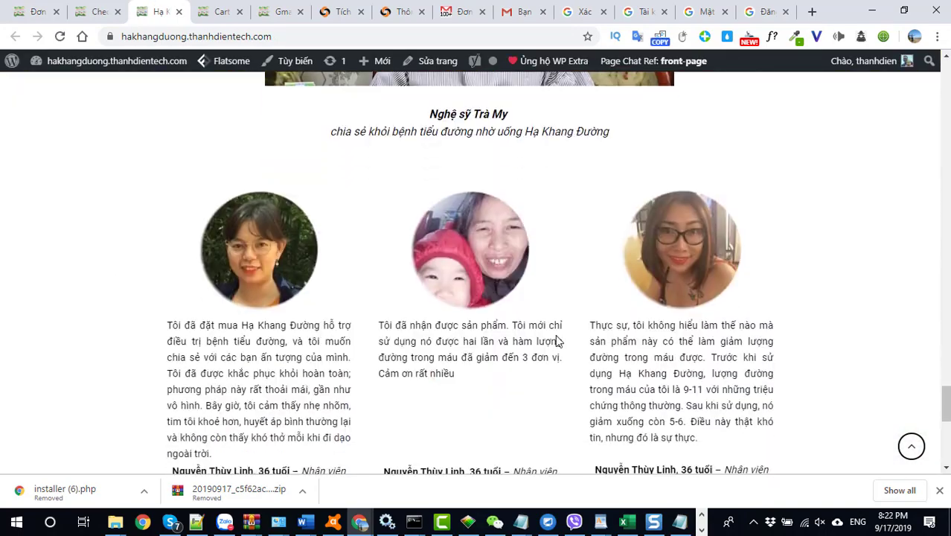
scroll(557, 335, "up", 1)
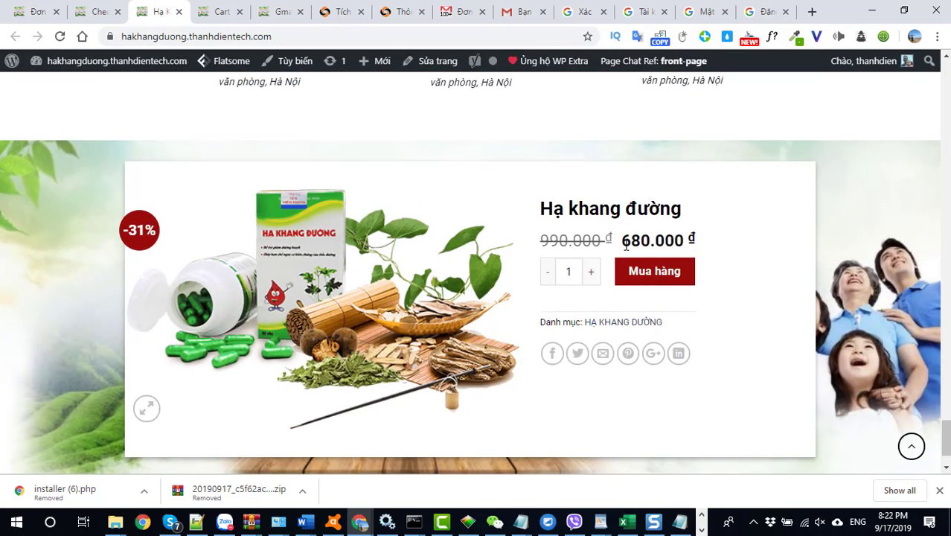
left_click_drag(622, 241, 686, 246)
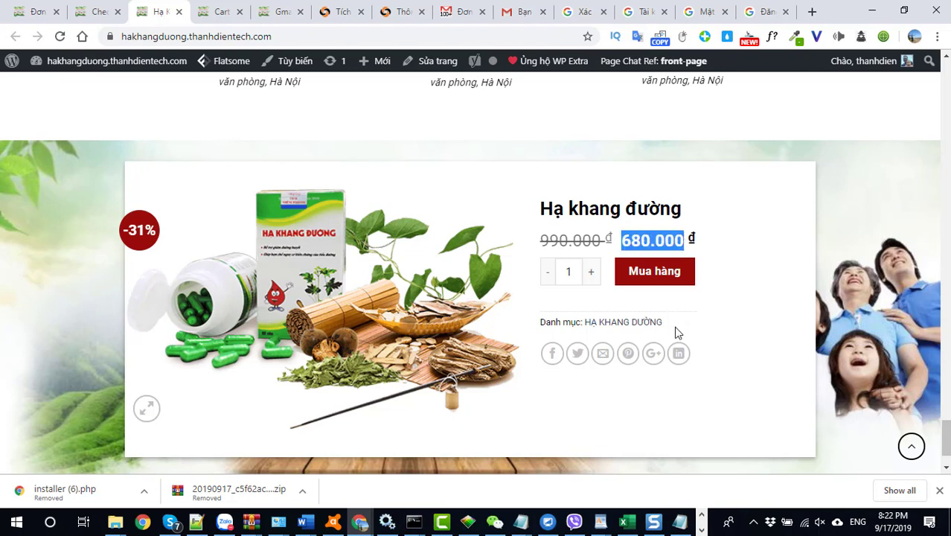
left_click(760, 294)
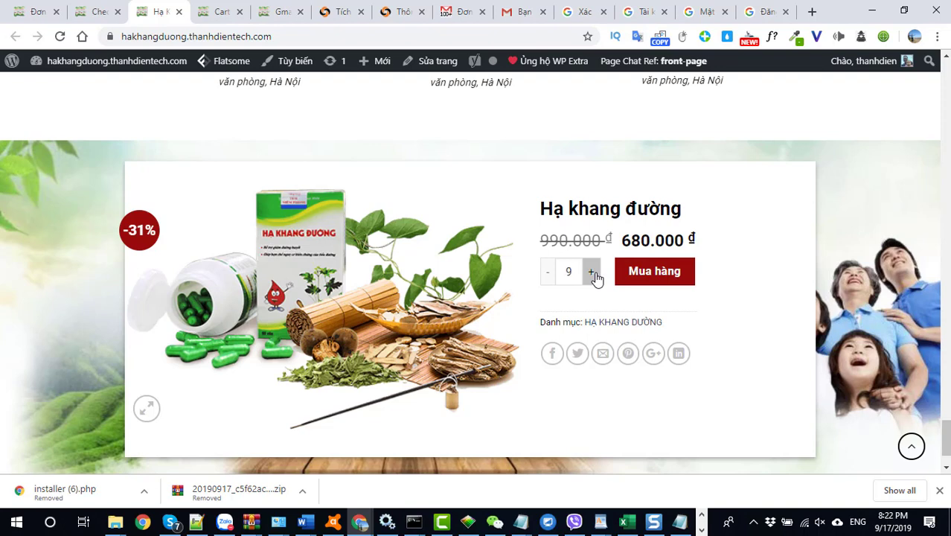
left_click(641, 274)
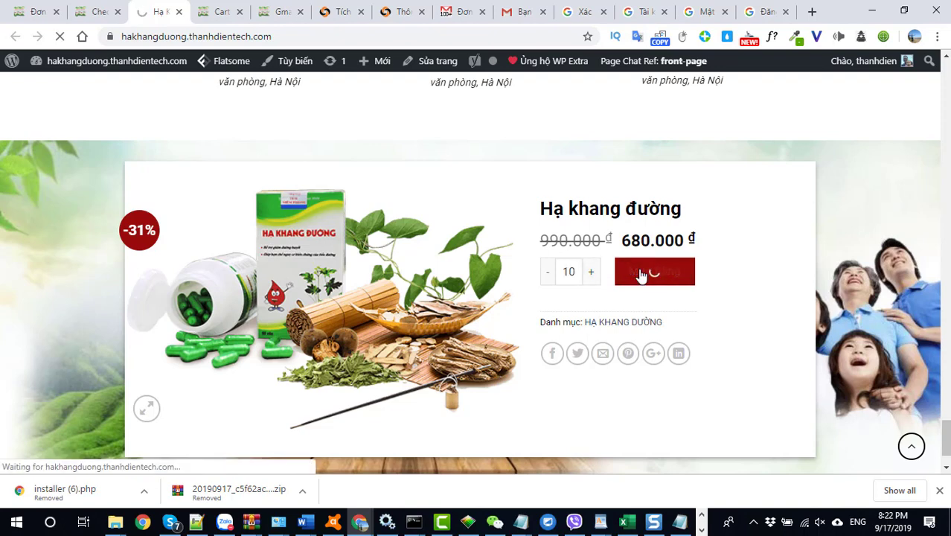
Step: Examine the checkout page's order summary, billing fields and payment methods
scroll(640, 274, "down", 1)
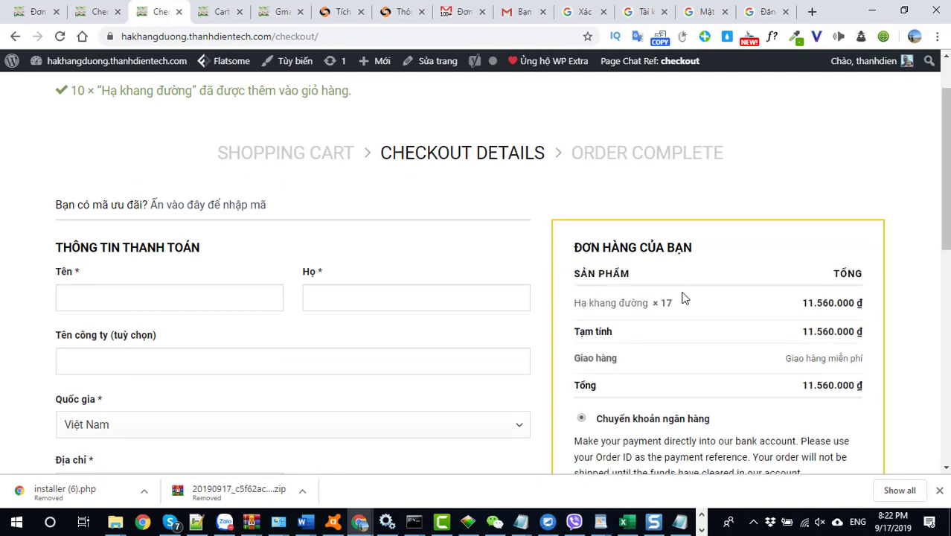
scroll(685, 300, "up", 1)
scroll(682, 300, "down", 1)
scroll(682, 300, "up", 1)
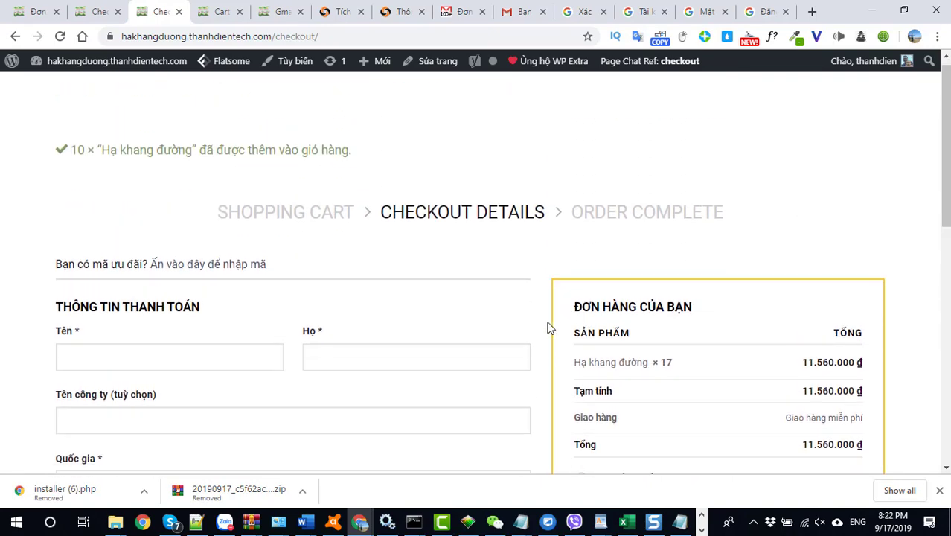
scroll(754, 304, "down", 2)
scroll(722, 354, "down", 3)
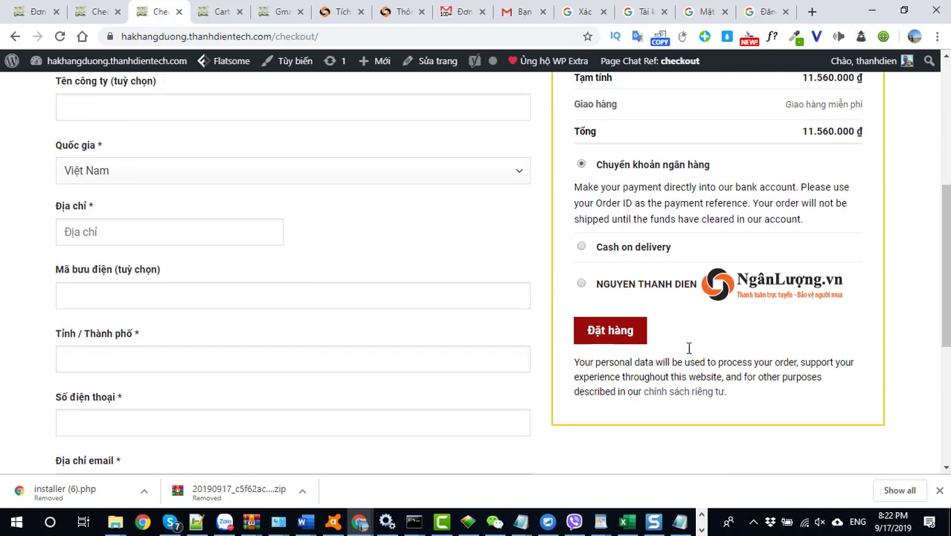
scroll(689, 348, "up", 5)
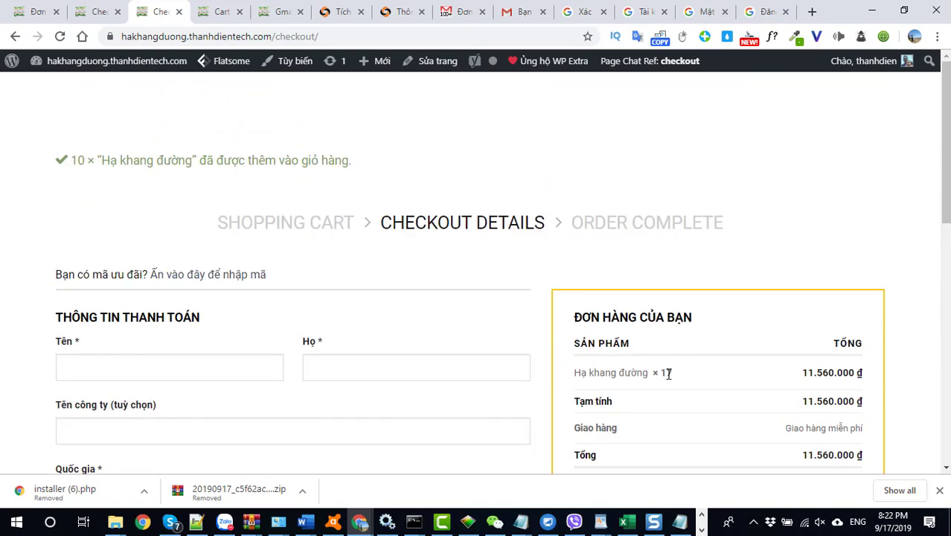
scroll(493, 361, "down", 7)
scroll(465, 355, "up", 7)
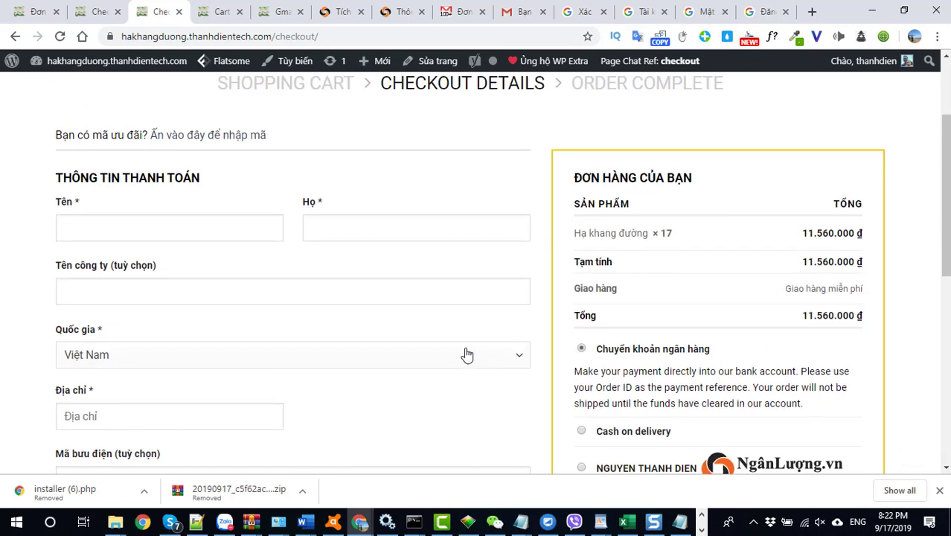
Step: Go back to the shopping cart, reduce the Hạ khang đường quantity to 10 and update the cart
left_click(322, 230)
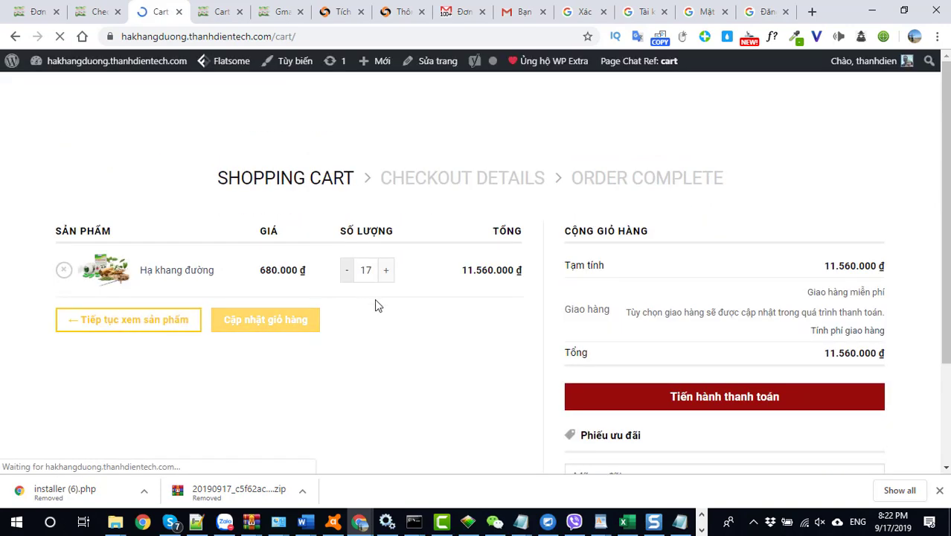
triple_click(348, 272)
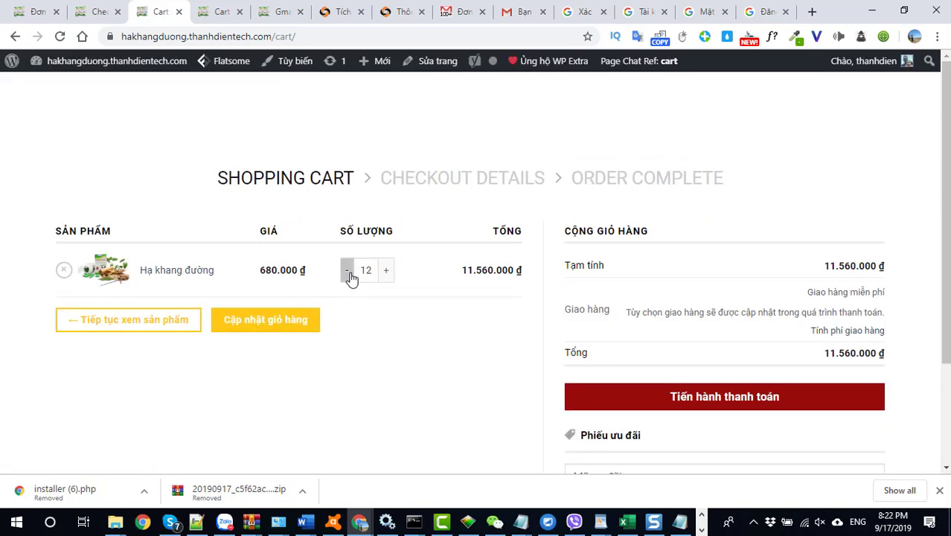
left_click(270, 325)
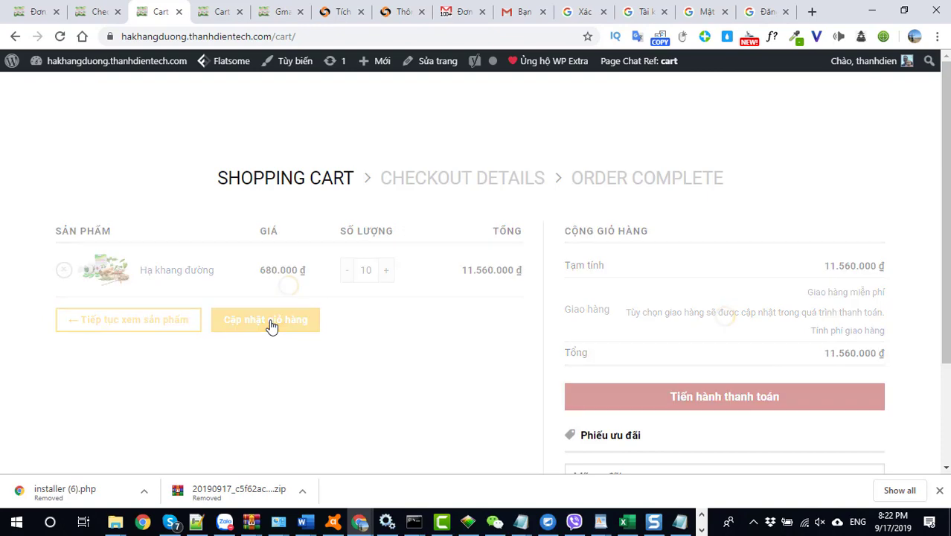
scroll(481, 365, "down", 2)
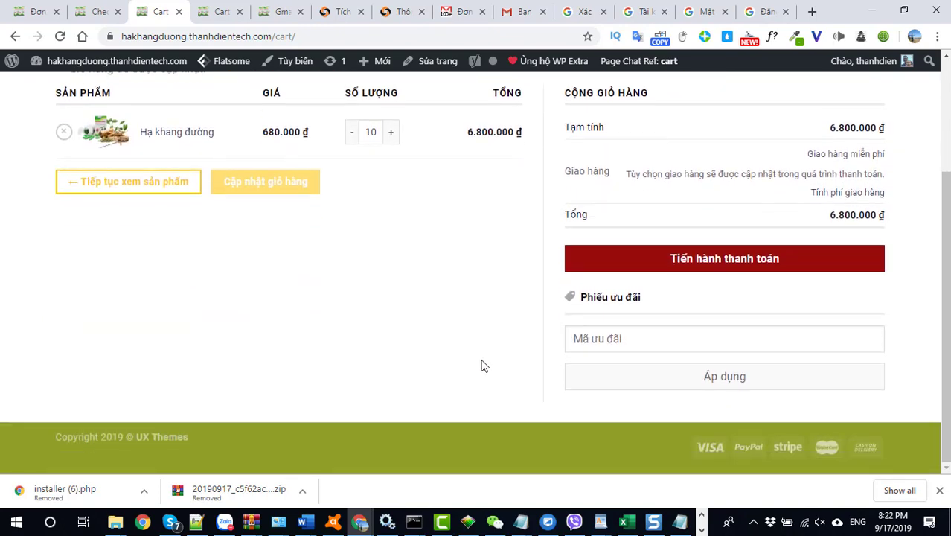
scroll(481, 366, "up", 3)
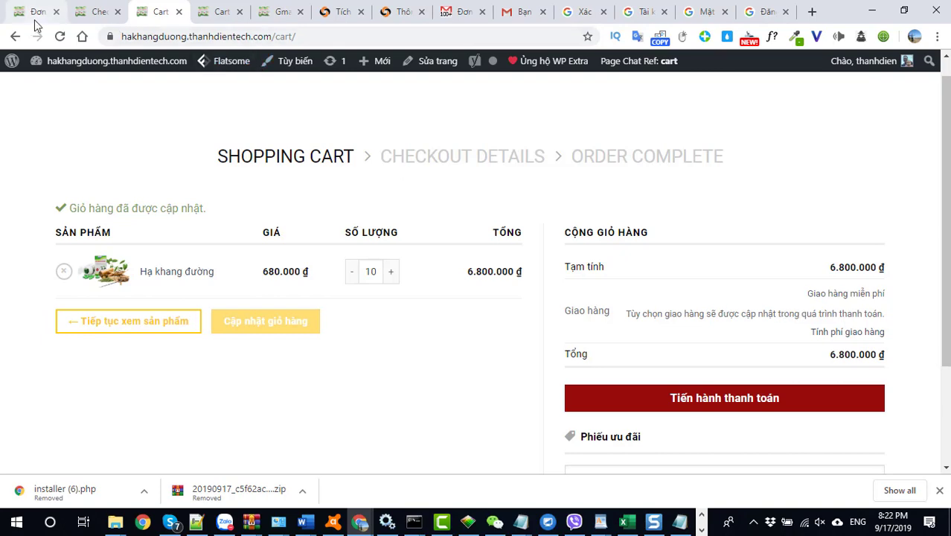
Step: Switch to the site's WooCommerce admin and open the coupon list (Các ưu đãi)
left_click(95, 13)
left_click(50, 12)
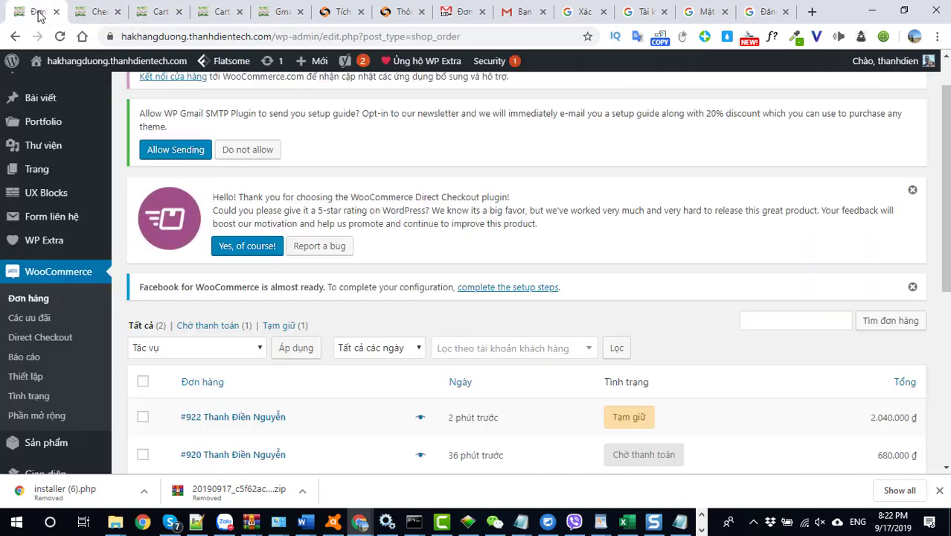
scroll(70, 328, "down", 1)
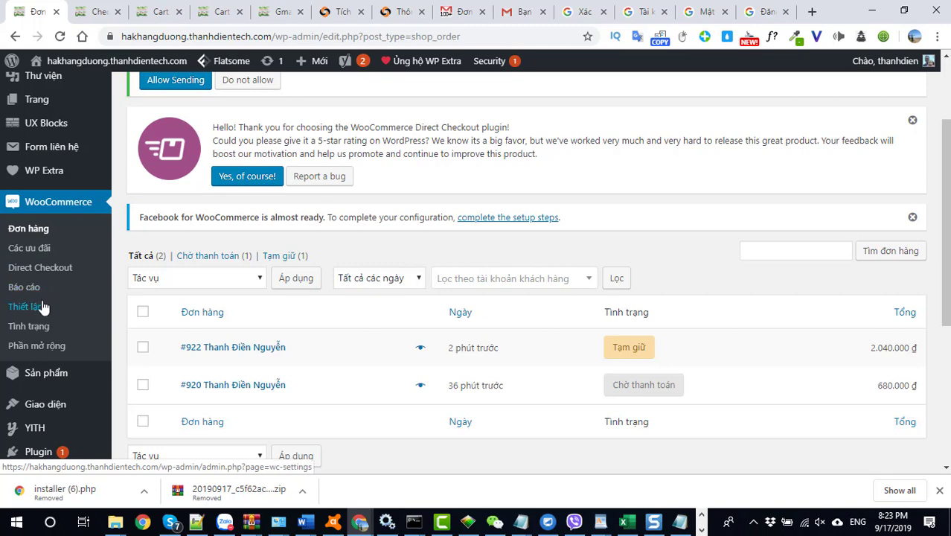
scroll(44, 305, "down", 2)
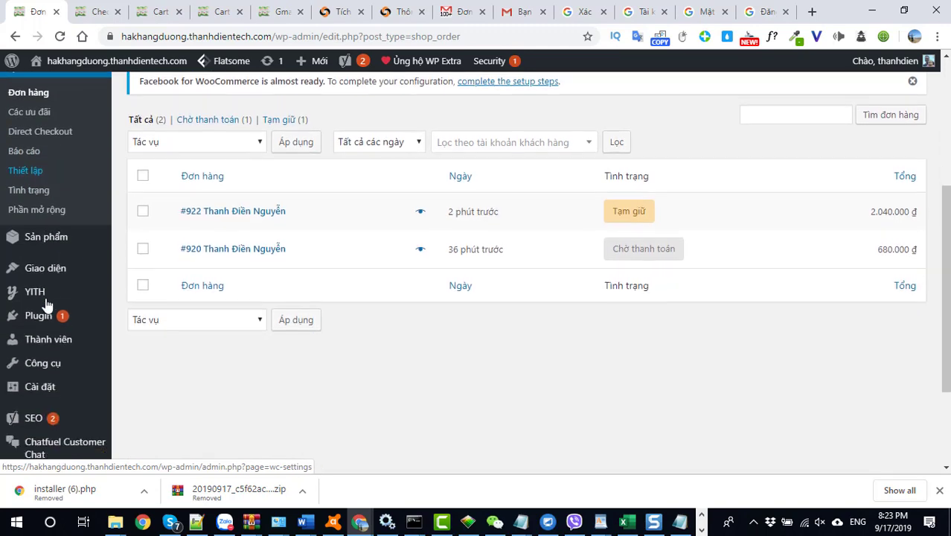
scroll(46, 304, "up", 2)
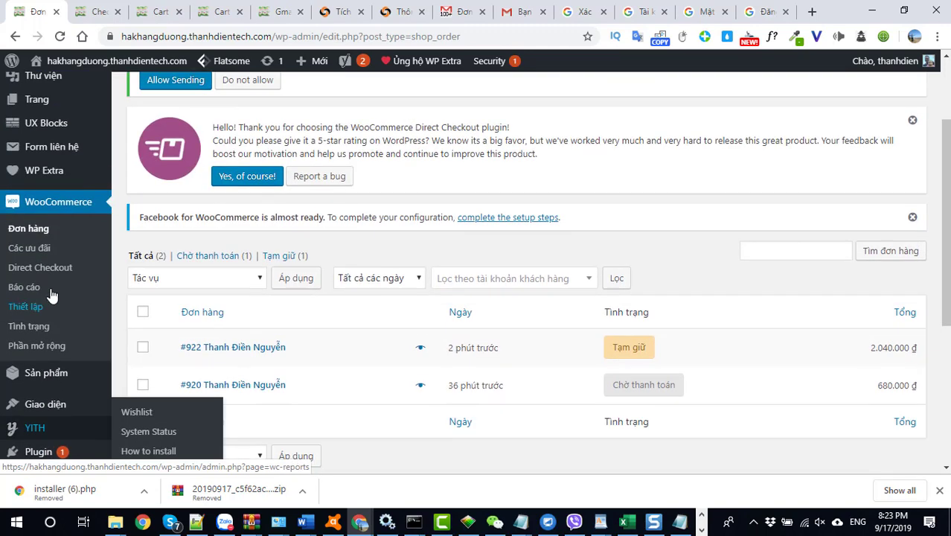
left_click(31, 249)
Step: Move the existing km30 coupon to the trash with a bulk action
scroll(145, 297, "down", 4)
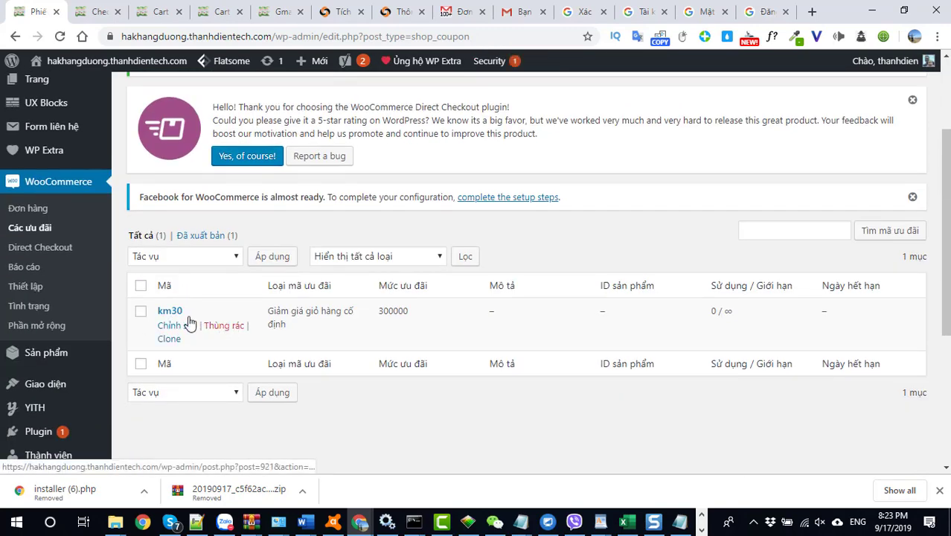
left_click(141, 285)
left_click(156, 254)
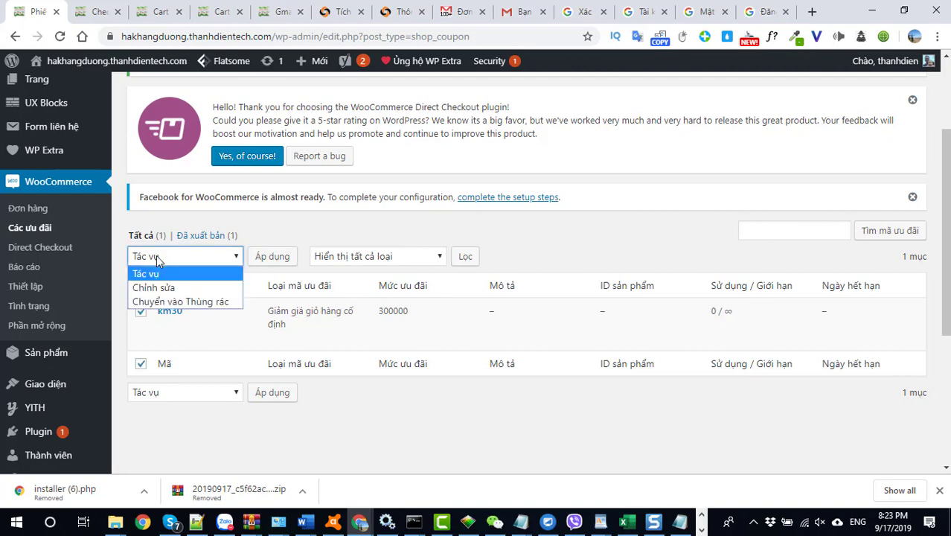
left_click(158, 302)
left_click(279, 256)
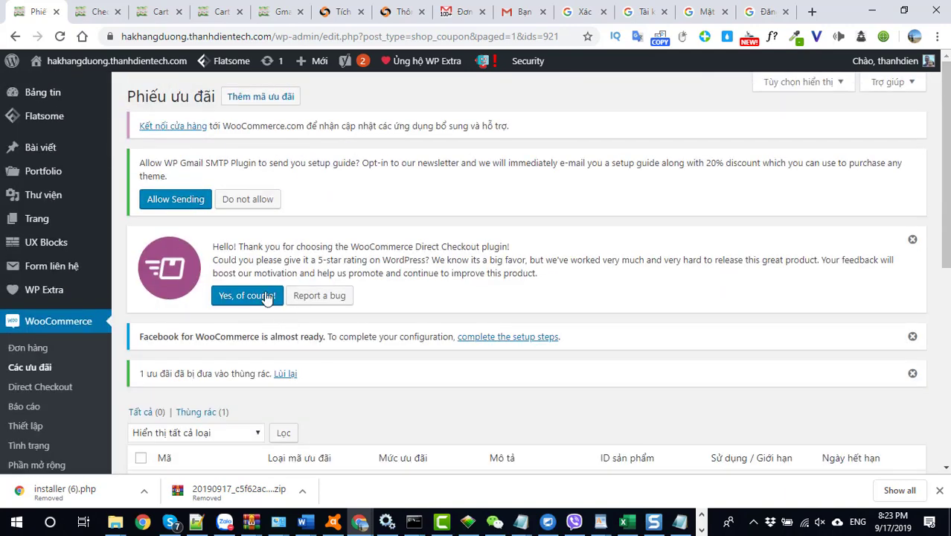
Step: Start a new coupon and enter KMV3 as its code
left_click(243, 100)
scroll(247, 306, "down", 3)
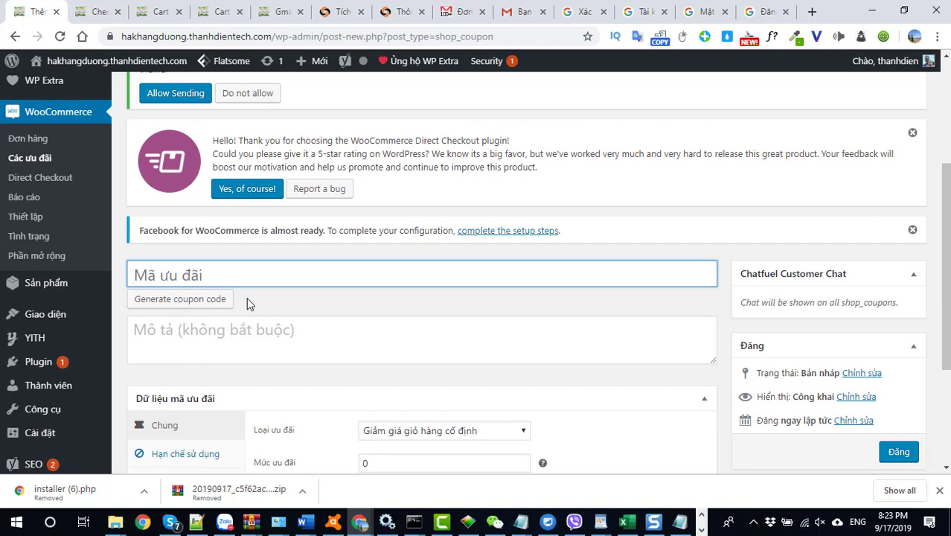
type("KMV")
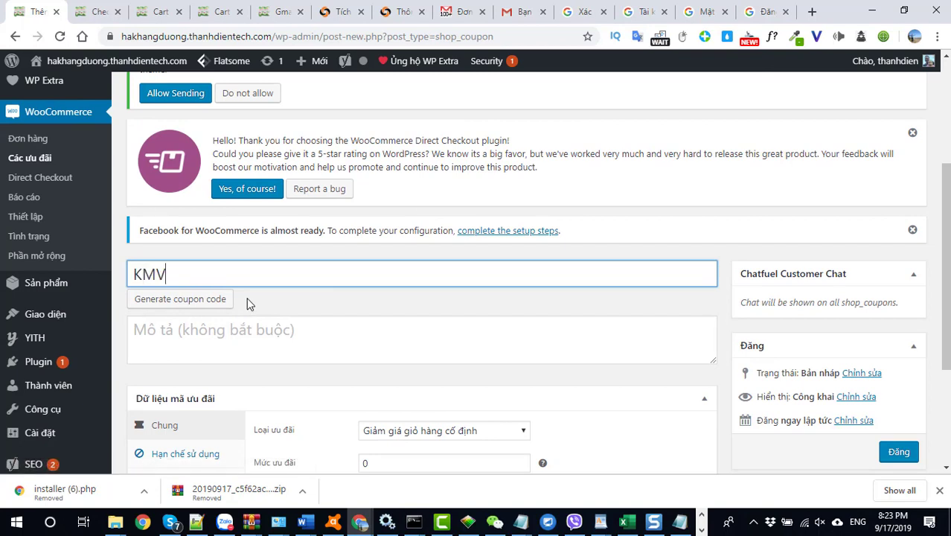
type("3")
Step: Enter "giảm giá 300000" as the coupon's description
left_click(242, 337)
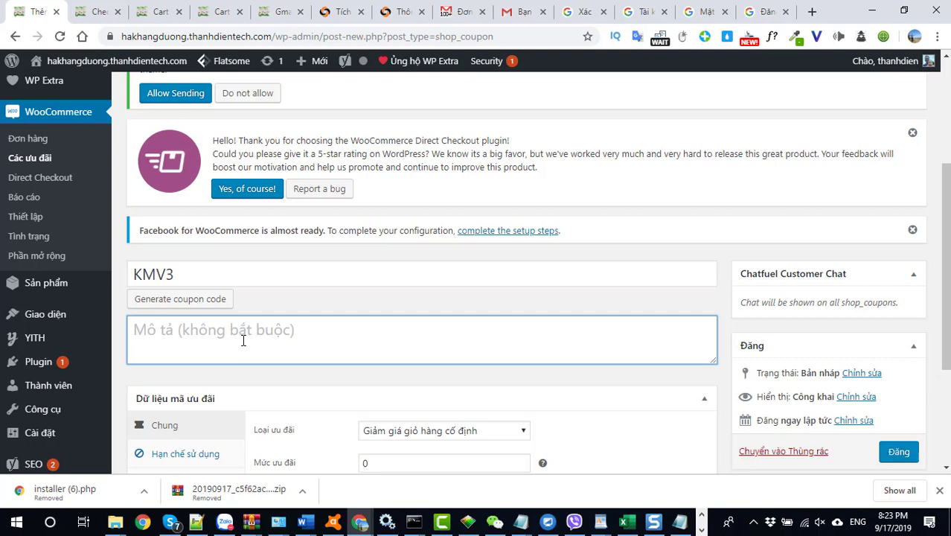
type("k")
key("BackSpace")
type("KM")
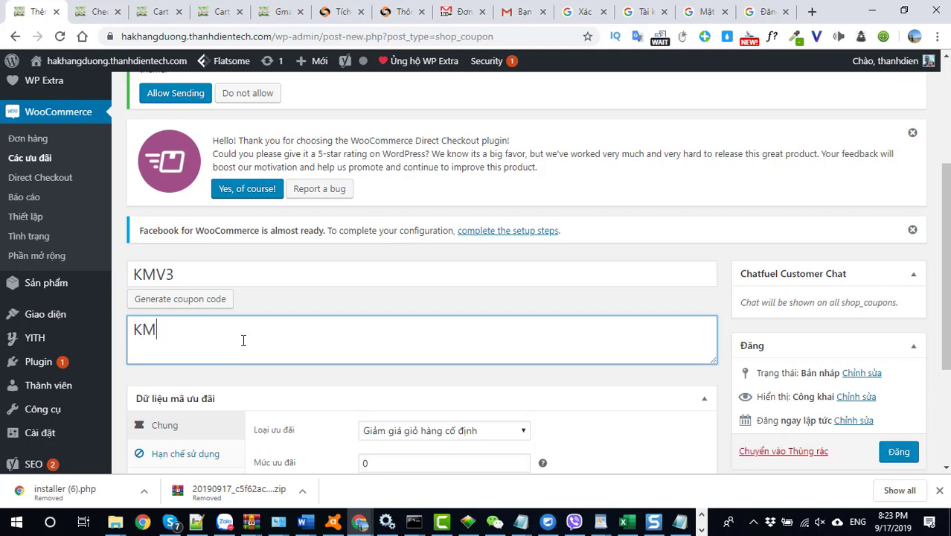
key("BackSpace")
key("BackSpace")
type("GIAMam3")
key("BackSpace")
key("BackSpace")
type("m")
key("BackSpace")
key("BackSpace")
key("BackSpace")
key("BackSpace")
type("giảm giá ")
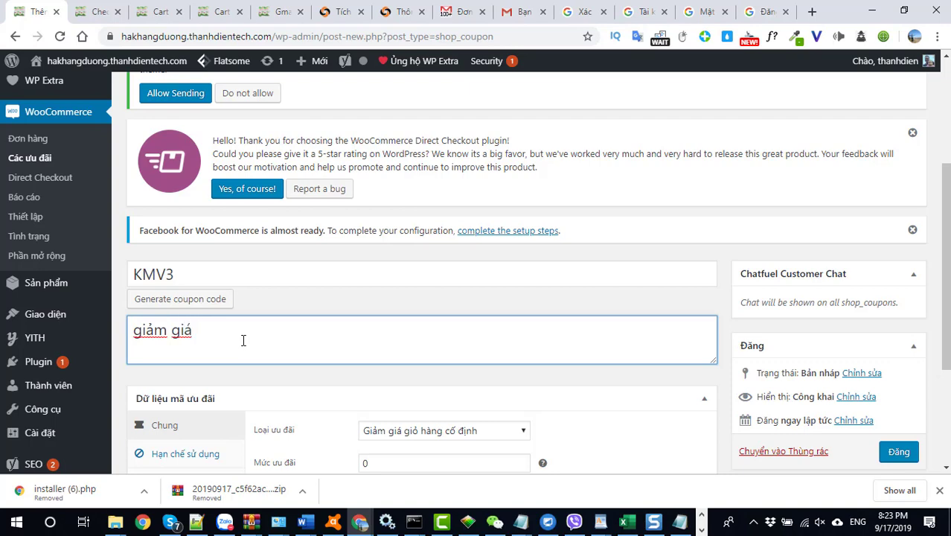
type("300000")
Step: Set the coupon amount (Mức ưu đãi) to 300000 in the general coupon data
scroll(242, 340, "down", 3)
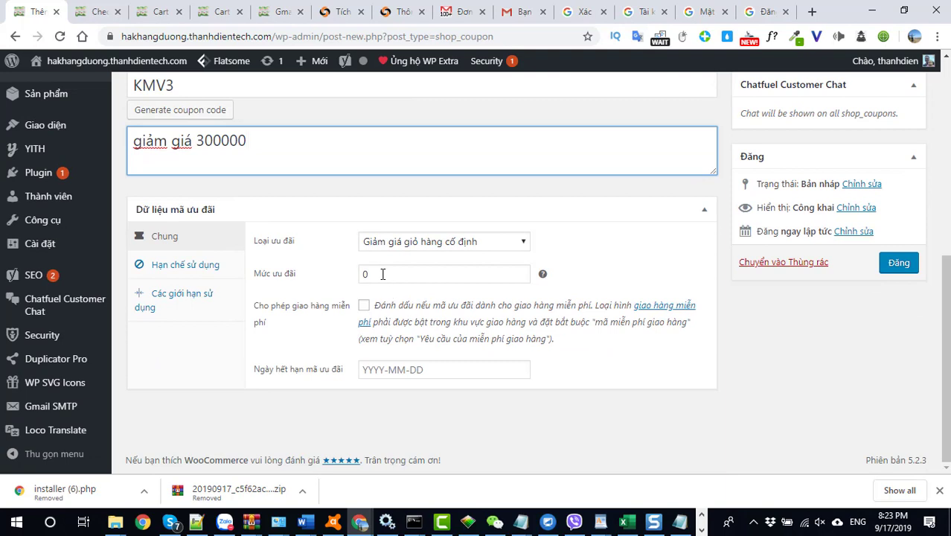
left_click_drag(382, 274, 361, 274)
type("300")
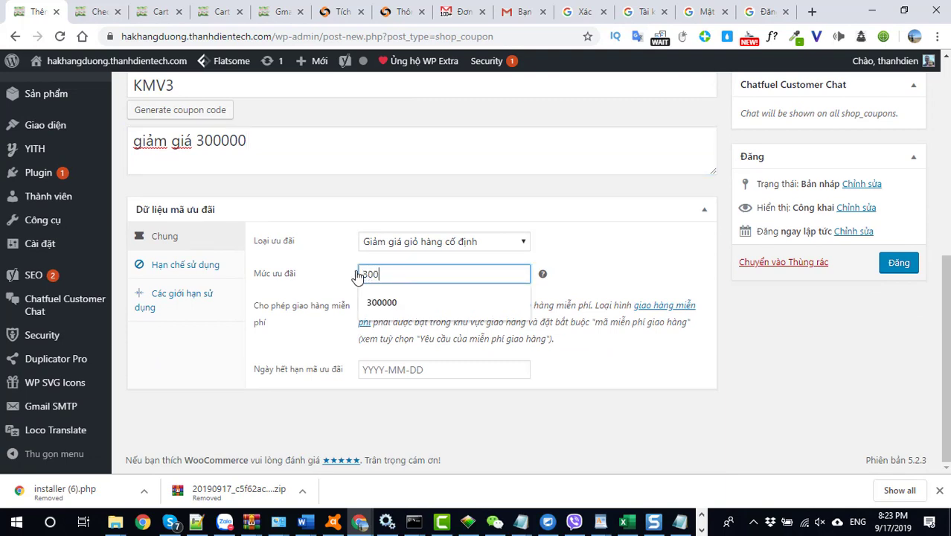
type("000")
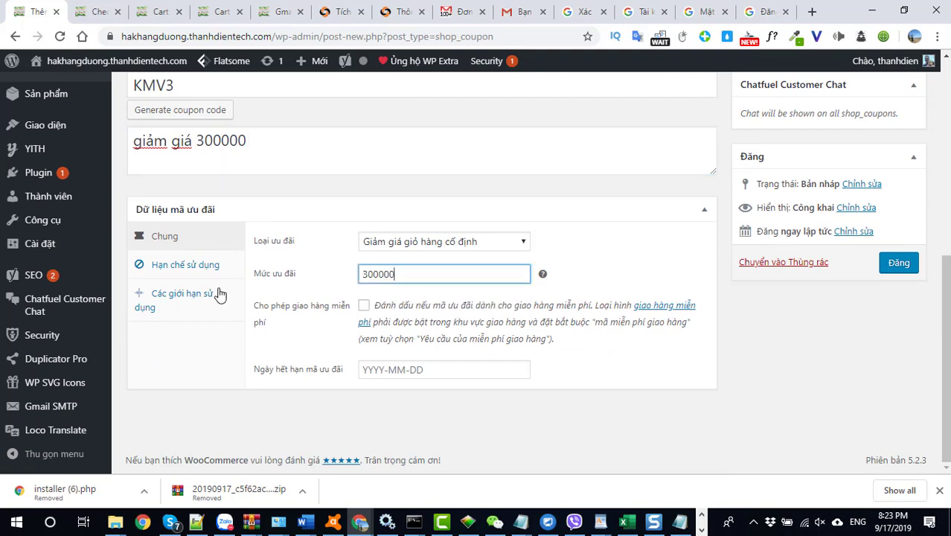
Step: Set the coupon's minimum spend (Chi tiêu tối thiểu) to 6800000 and look over the remaining usage restrictions
left_click(192, 269)
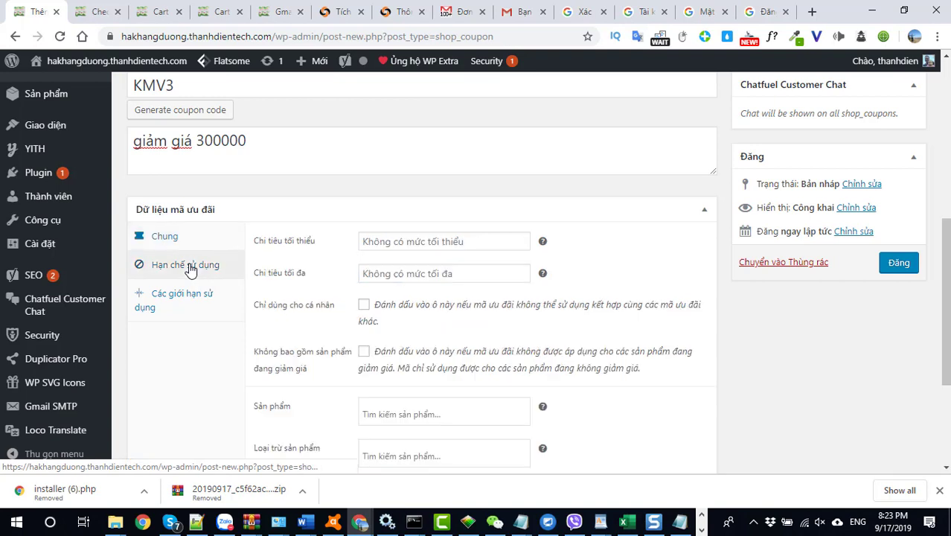
left_click(381, 242)
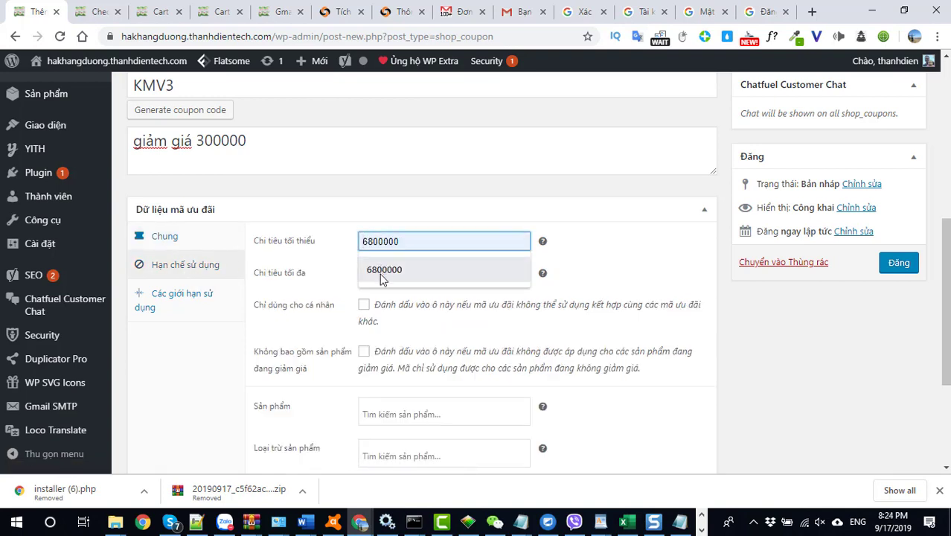
left_click(381, 278)
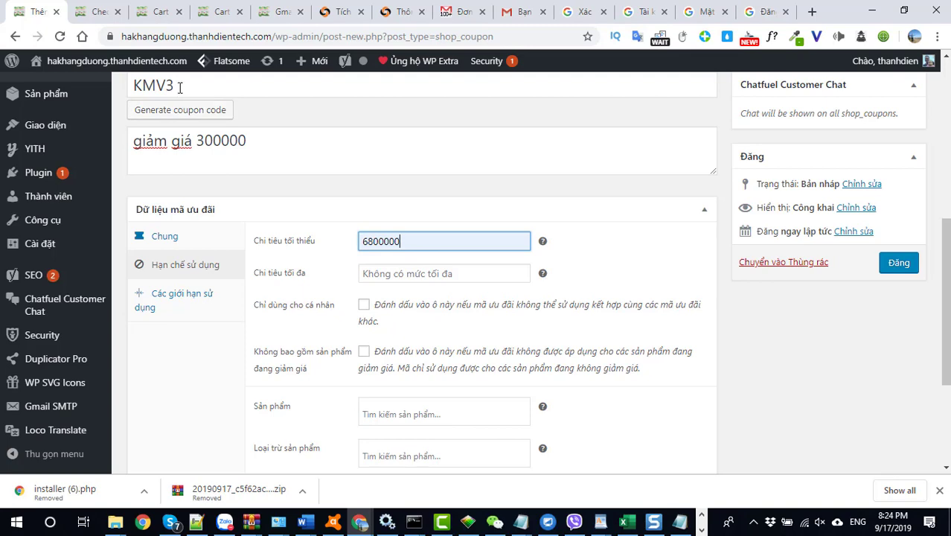
left_click_drag(181, 90, 127, 91)
scroll(274, 300, "down", 1)
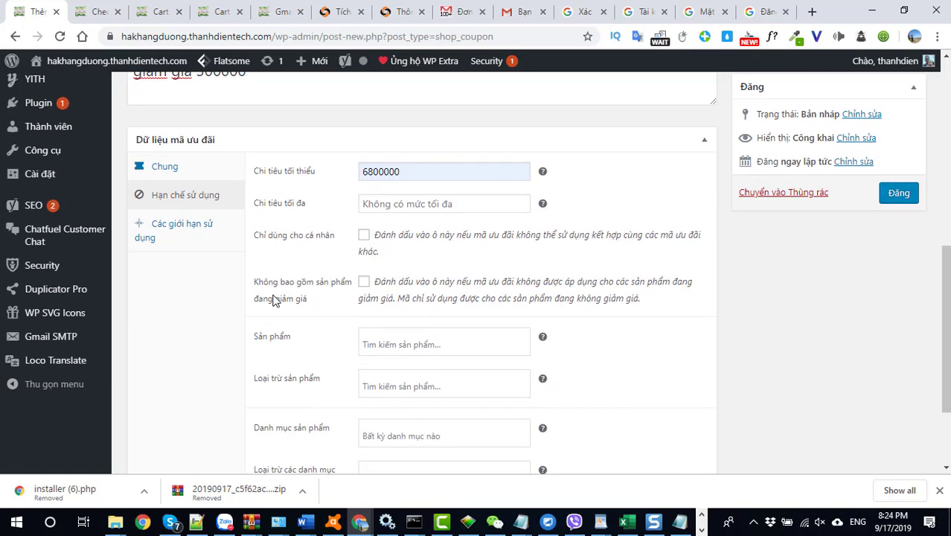
scroll(272, 303, "down", 2)
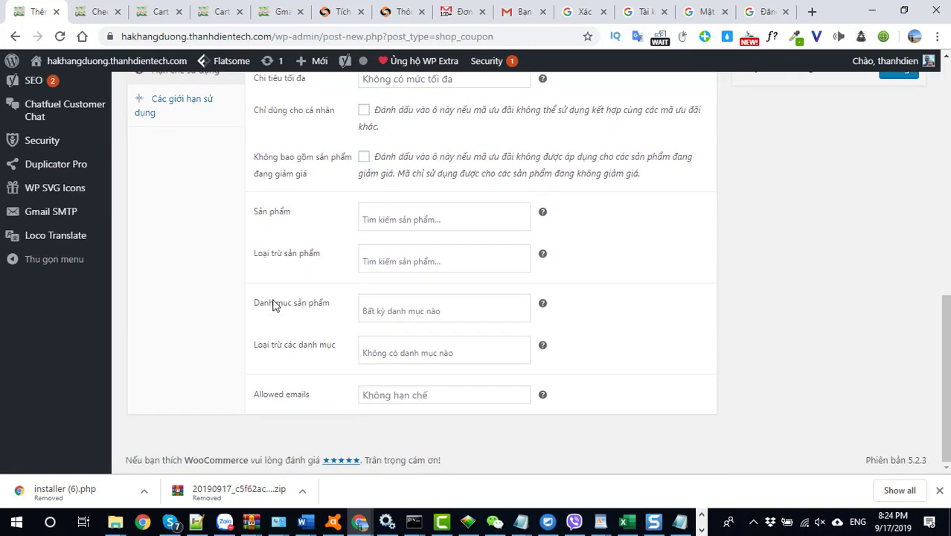
Step: Publish the coupon and copy its code KMV3
scroll(304, 334, "up", 4)
scroll(741, 406, "down", 1)
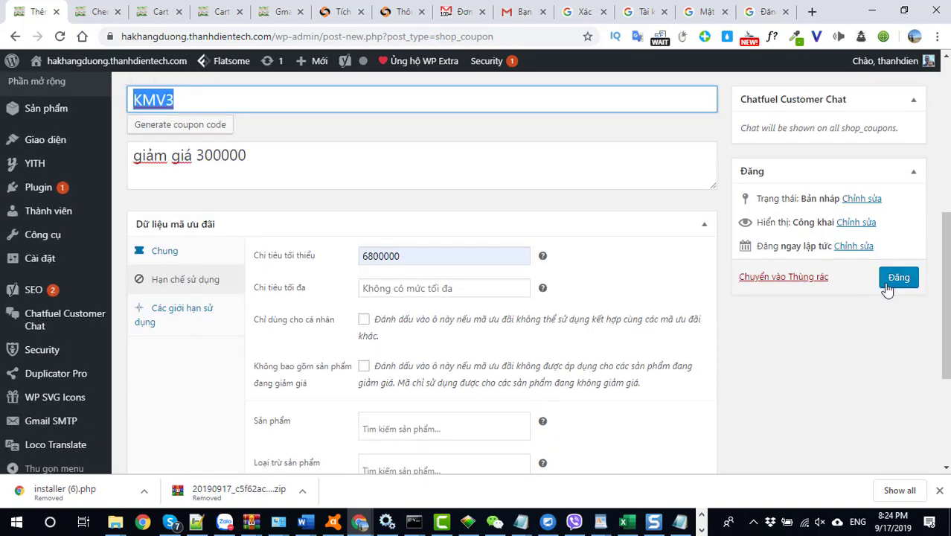
left_click(891, 283)
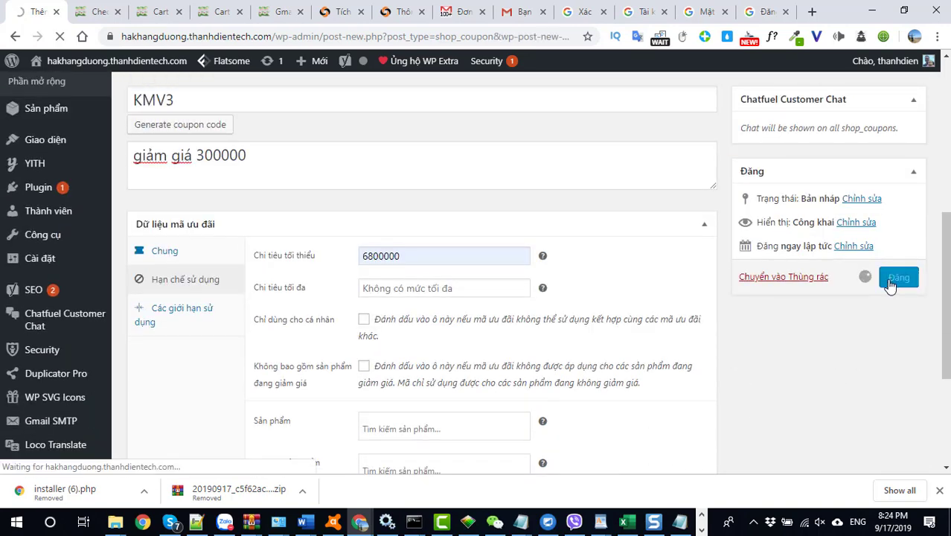
scroll(529, 362, "down", 3)
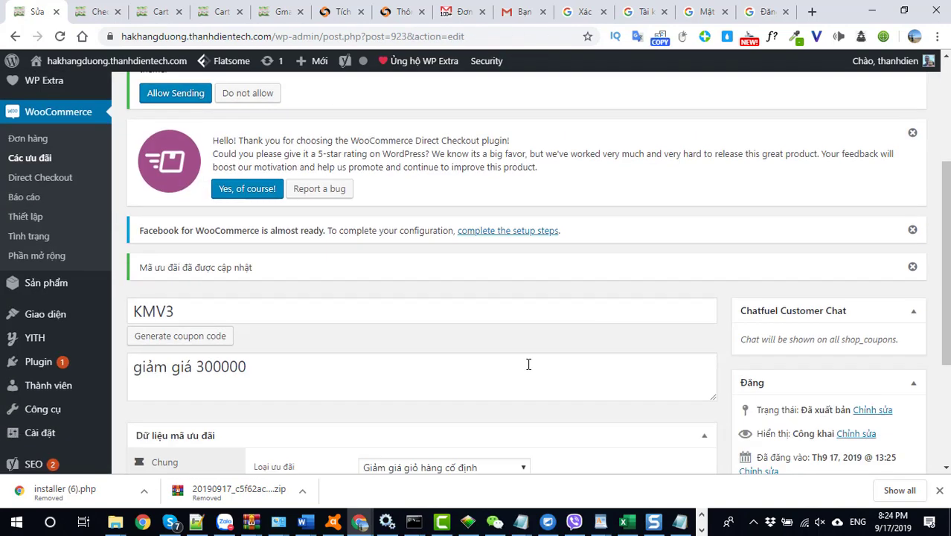
left_click_drag(178, 311, 137, 312)
key("ctrl+c")
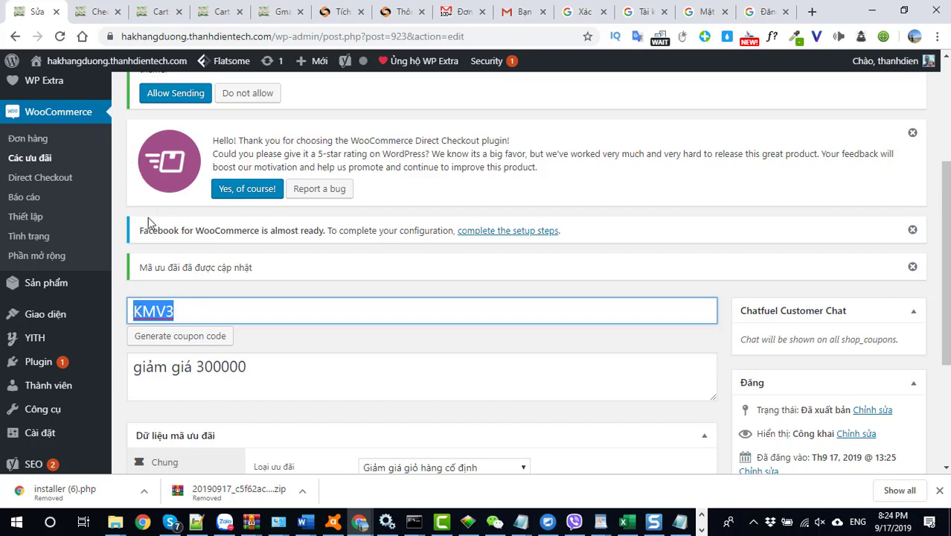
Step: Examine the shop's checkout page, including its coupon code entry and order summary
left_click(97, 12)
scroll(413, 247, "down", 5)
scroll(424, 258, "up", 1)
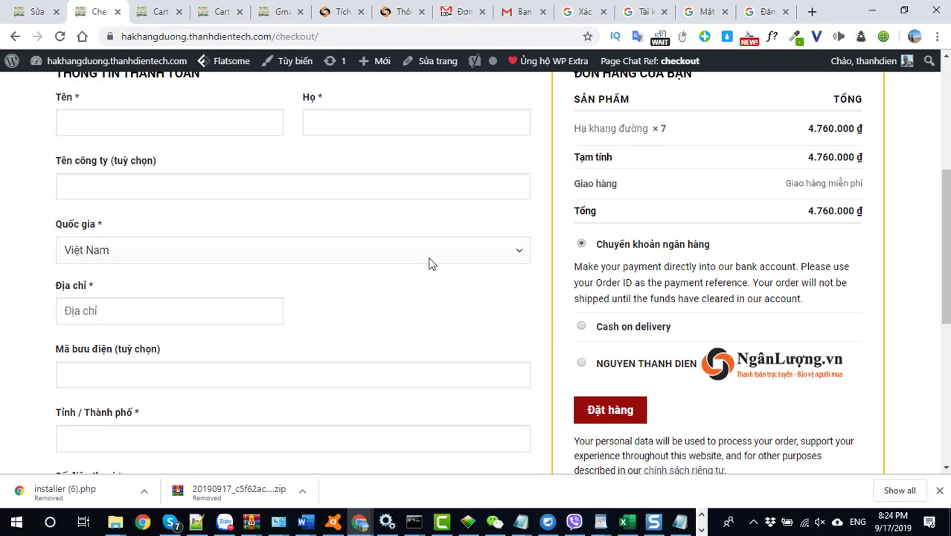
scroll(428, 263, "down", 1)
scroll(431, 265, "up", 4)
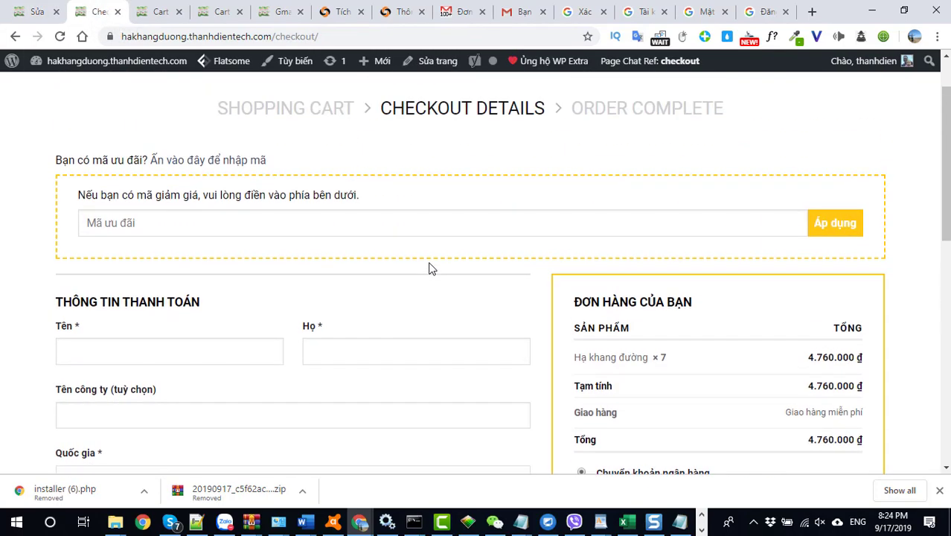
scroll(480, 304, "down", 2)
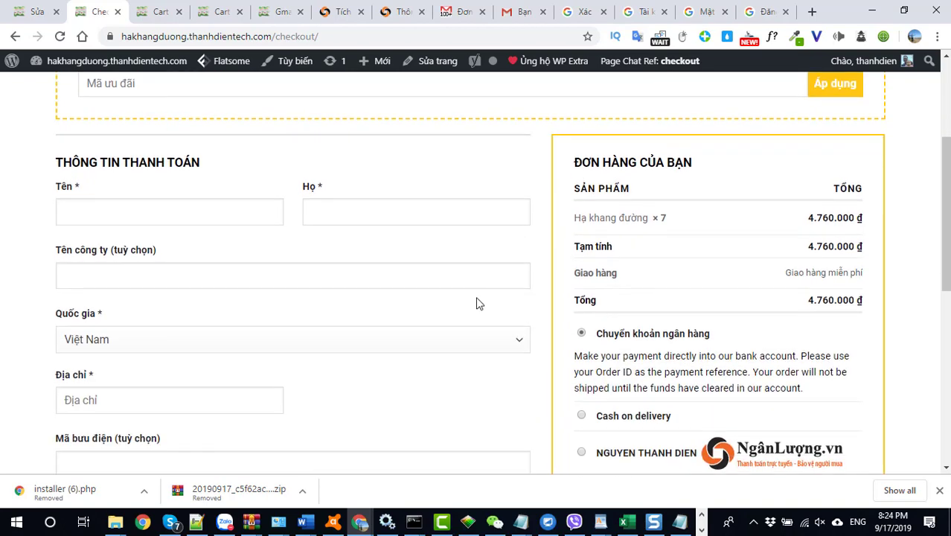
scroll(240, 197, "up", 3)
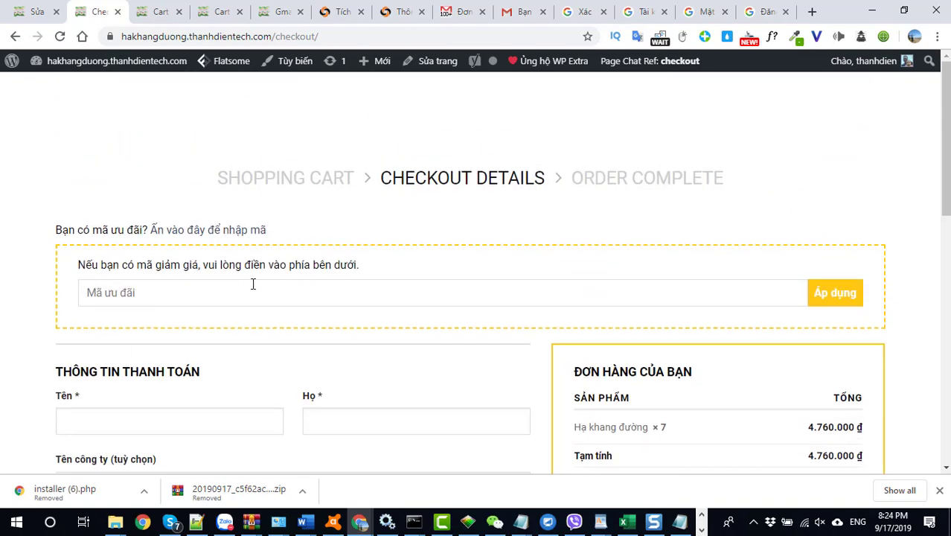
left_click(210, 291)
scroll(454, 293, "down", 2)
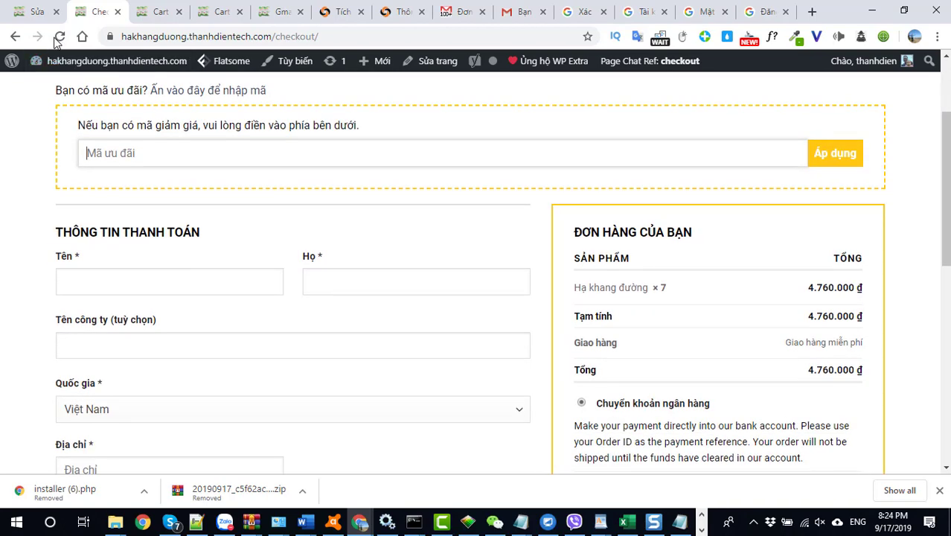
Step: Reload the checkout page and examine the refreshed order summary and payment options
left_click(77, 67)
scroll(444, 265, "up", 2)
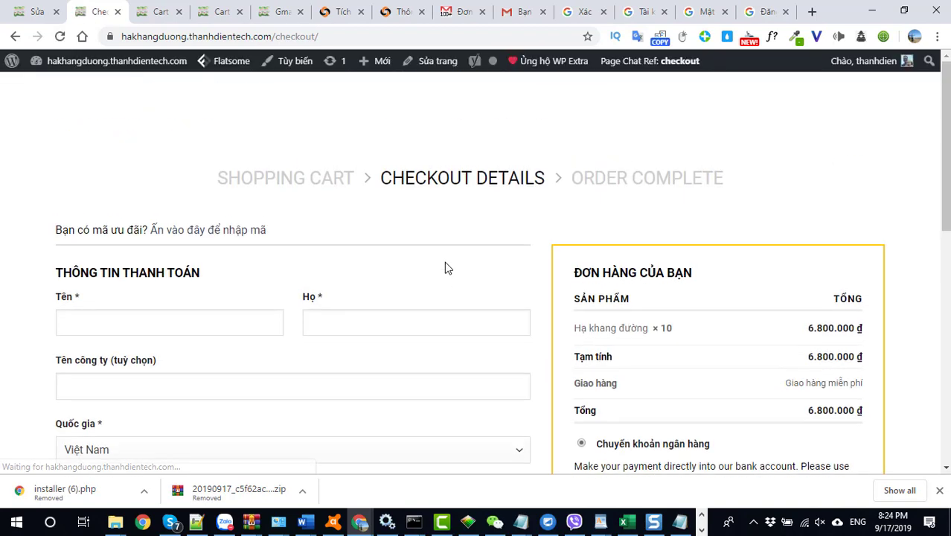
scroll(449, 269, "down", 4)
scroll(449, 269, "up", 2)
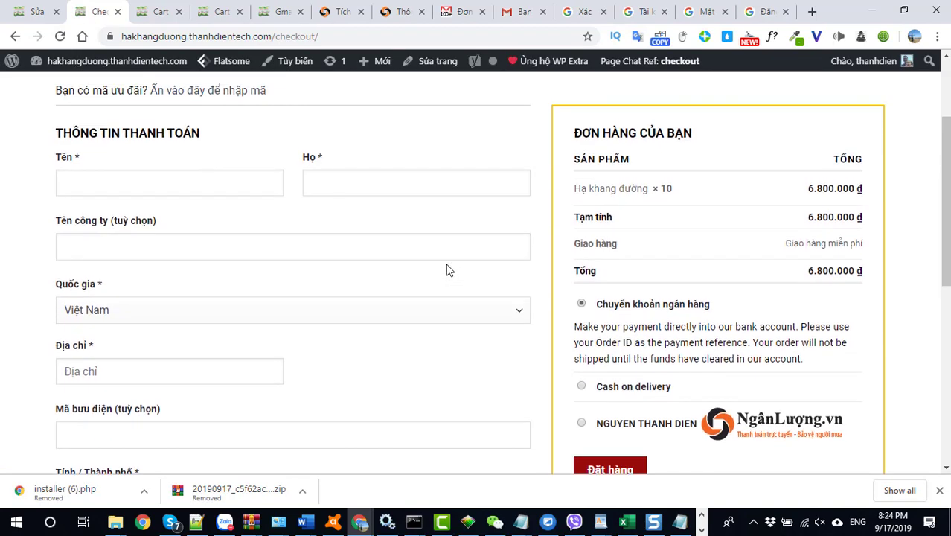
scroll(449, 269, "down", 1)
scroll(446, 270, "up", 2)
scroll(446, 268, "down", 4)
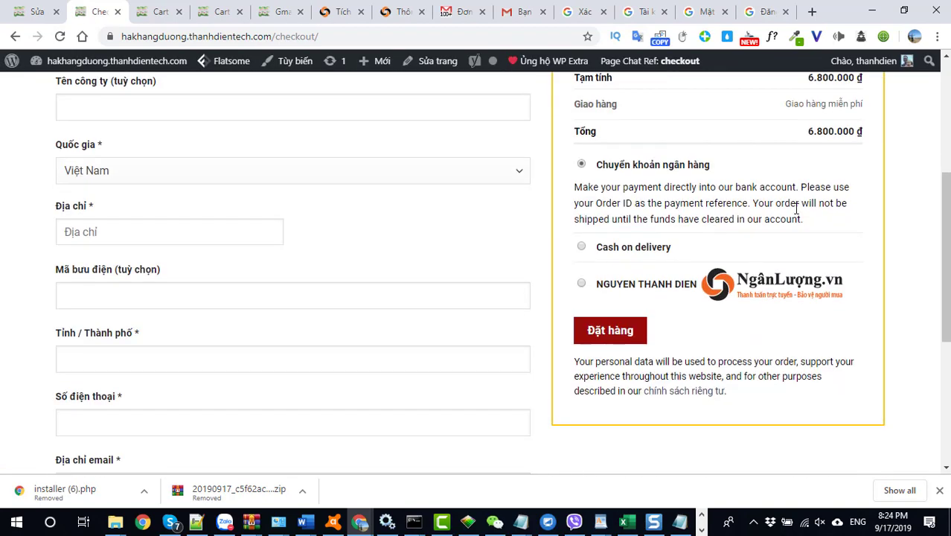
scroll(459, 318, "up", 2)
scroll(458, 316, "down", 4)
scroll(456, 314, "up", 5)
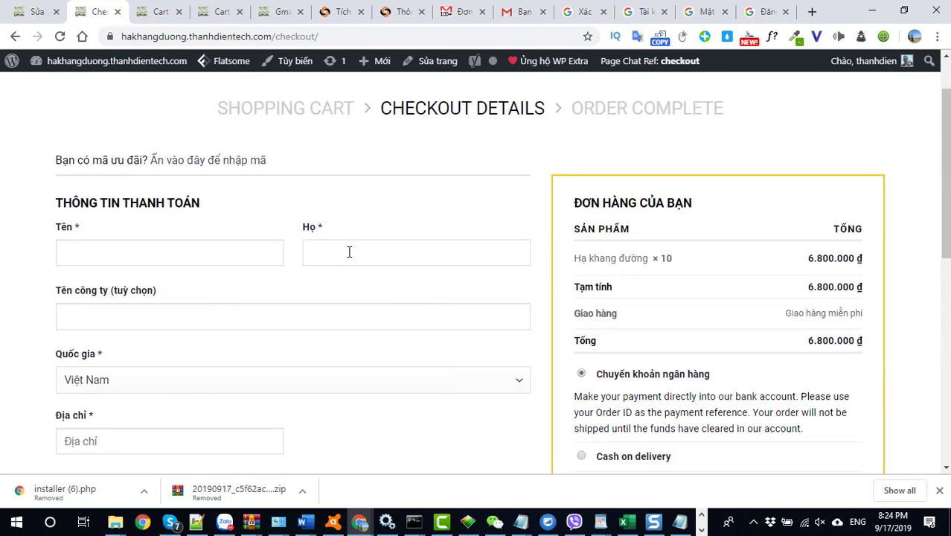
Step: Go back to the shopping cart and update the quantity of Hạ khang đường to 9
left_click(295, 111)
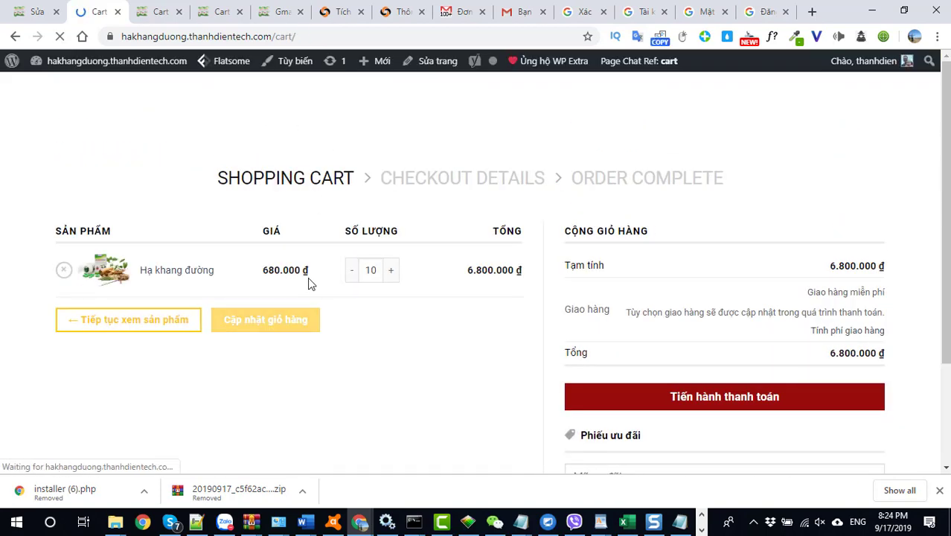
left_click(351, 275)
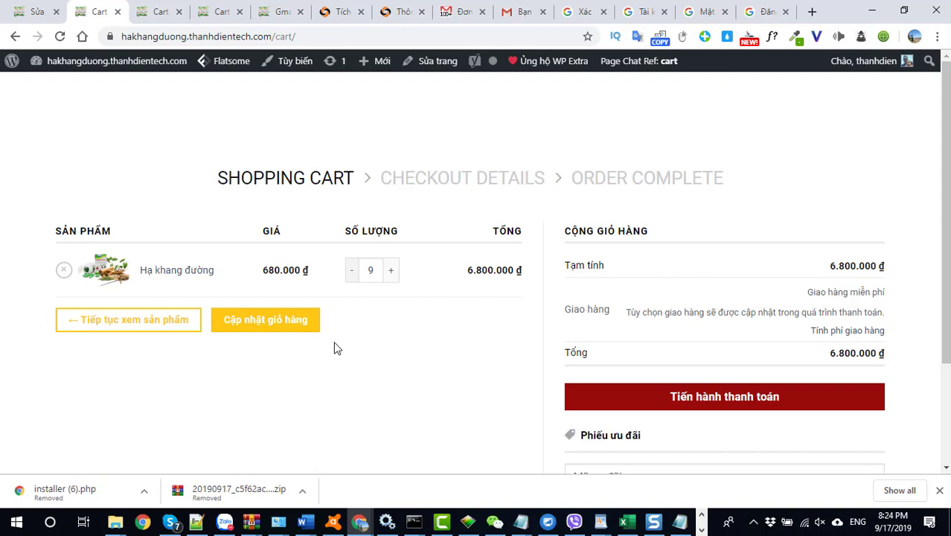
left_click(279, 321)
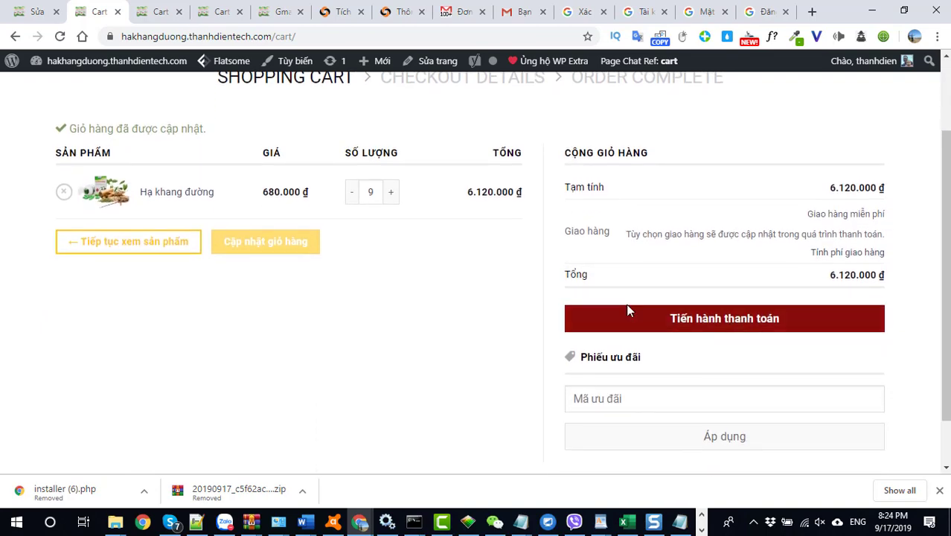
scroll(331, 284, "up", 1)
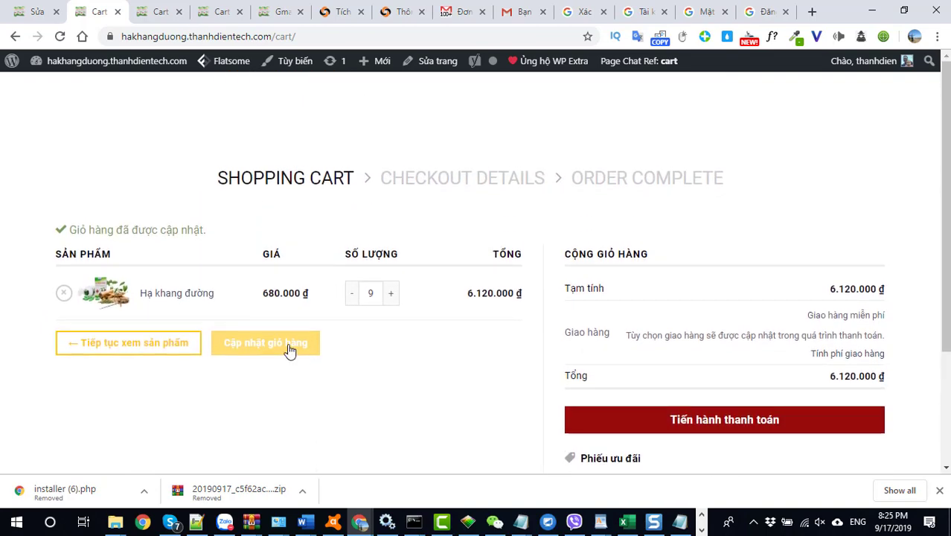
scroll(384, 361, "down", 2)
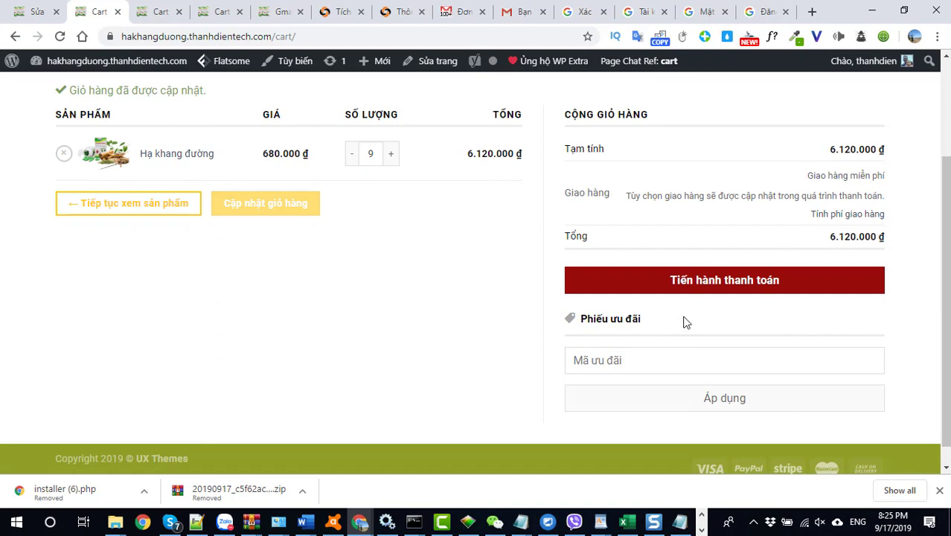
scroll(551, 332, "up", 2)
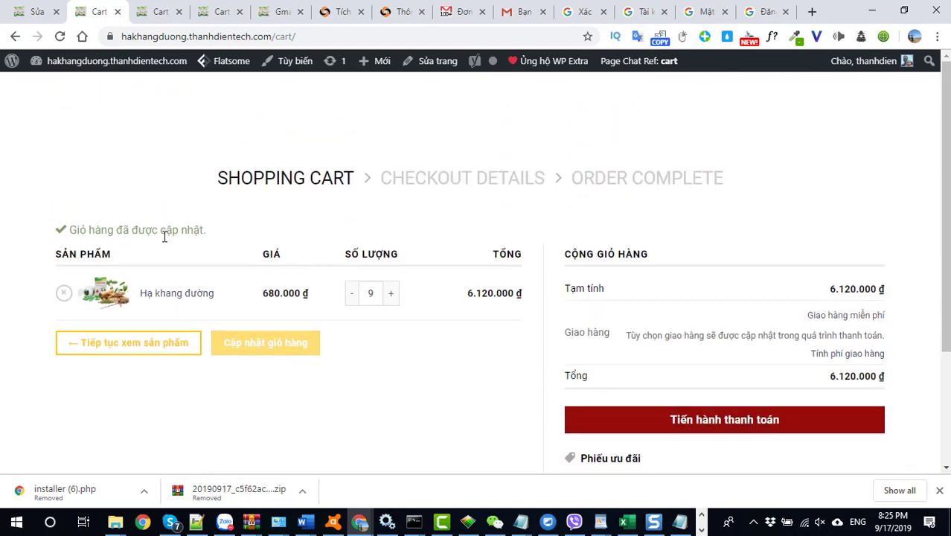
Step: Try to apply coupon KMV3 to the cart holding 9 units of Hạ khang đường
scroll(344, 322, "down", 1)
scroll(346, 323, "down", 1)
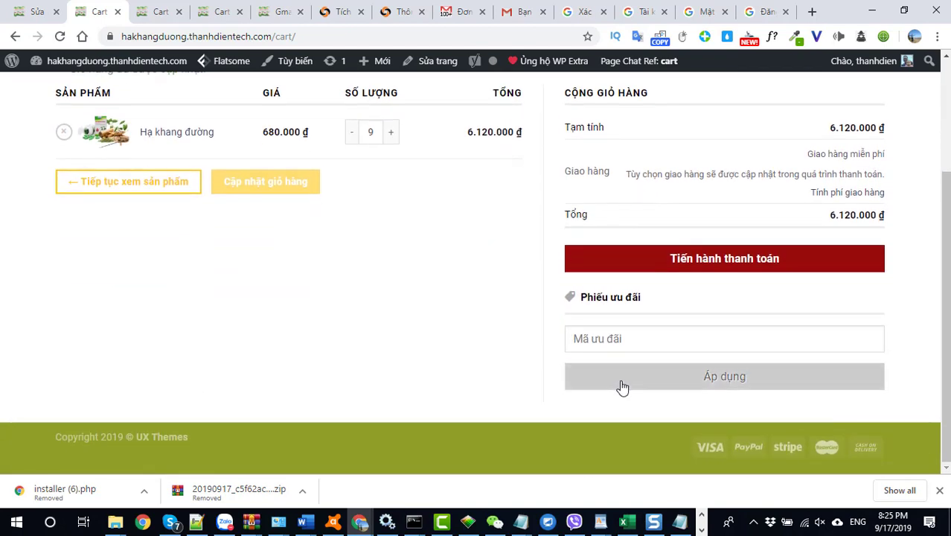
left_click(621, 335)
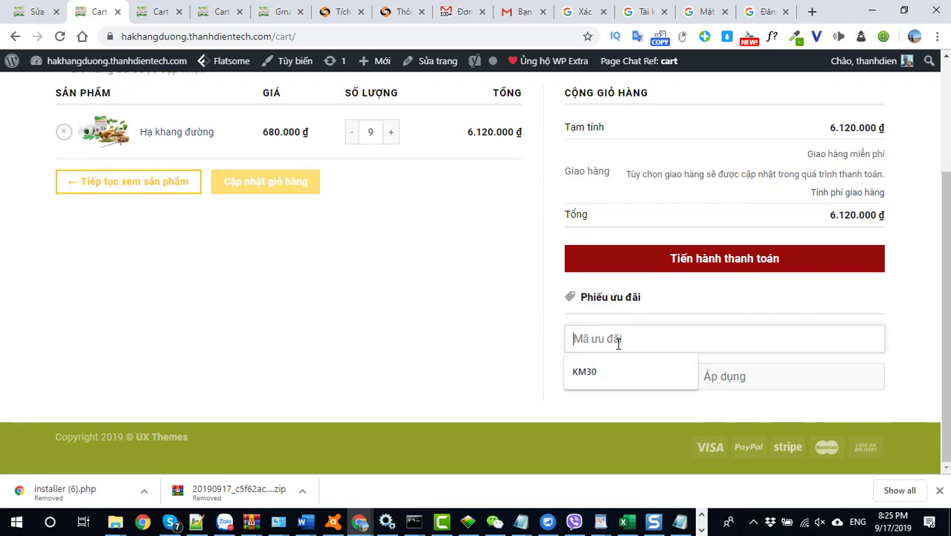
left_click(37, 13)
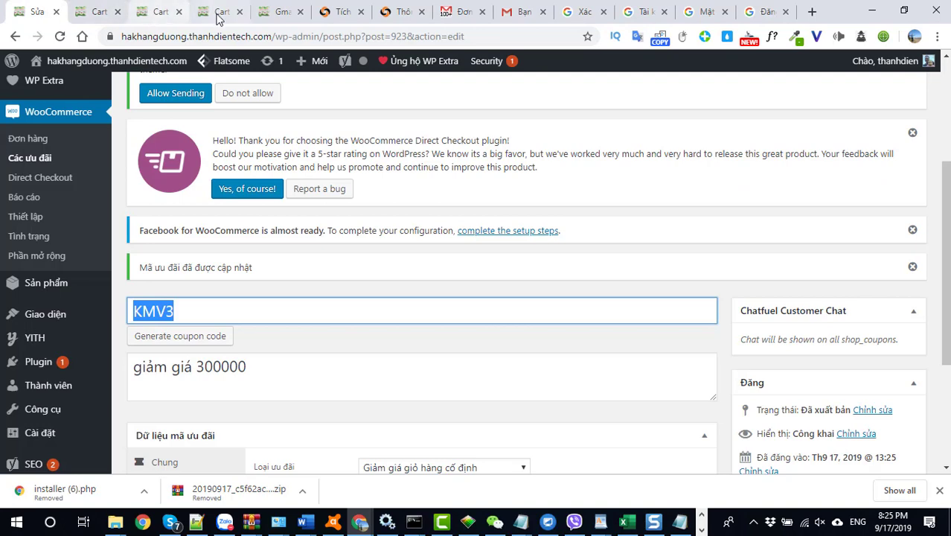
left_click(101, 12)
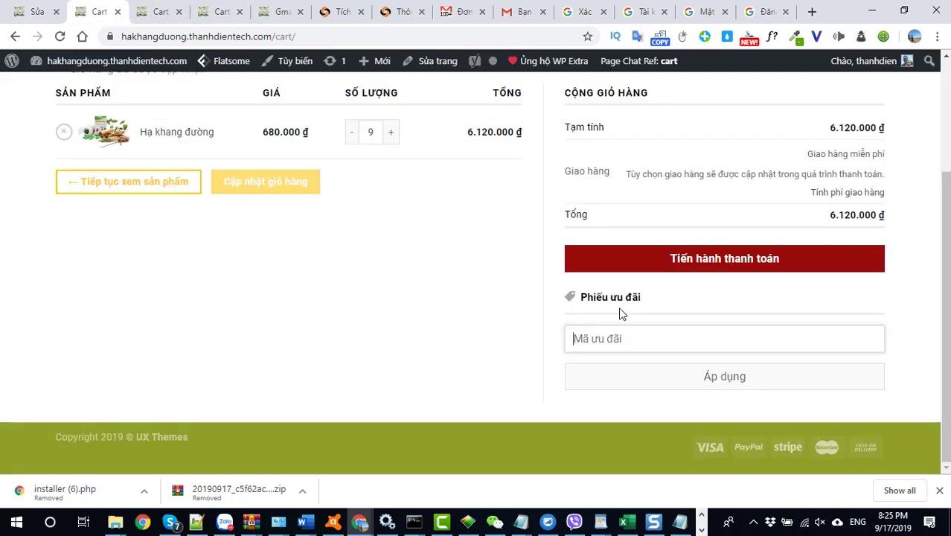
key("ctrl+v")
left_click(711, 384)
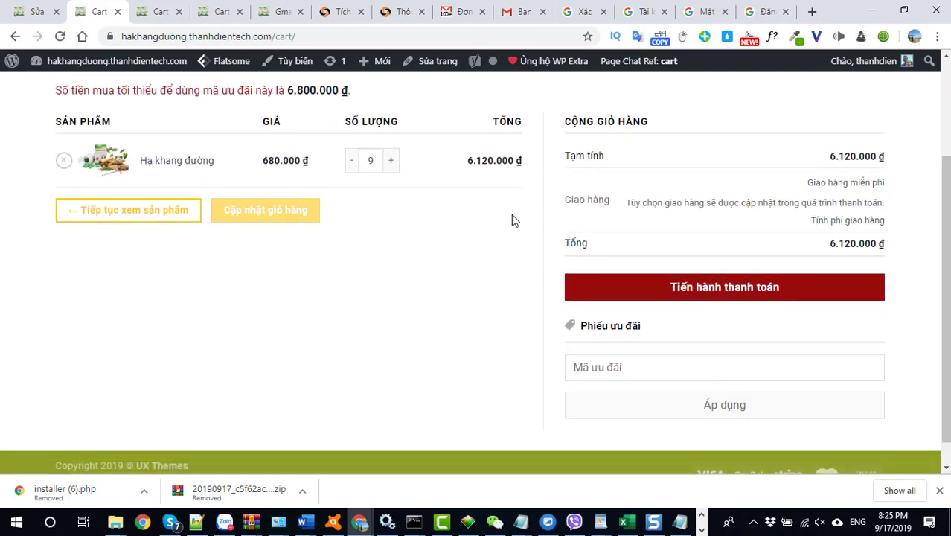
Step: Update the cart to 10 units of Hạ khang đường and apply coupon KMV3
left_click(391, 161)
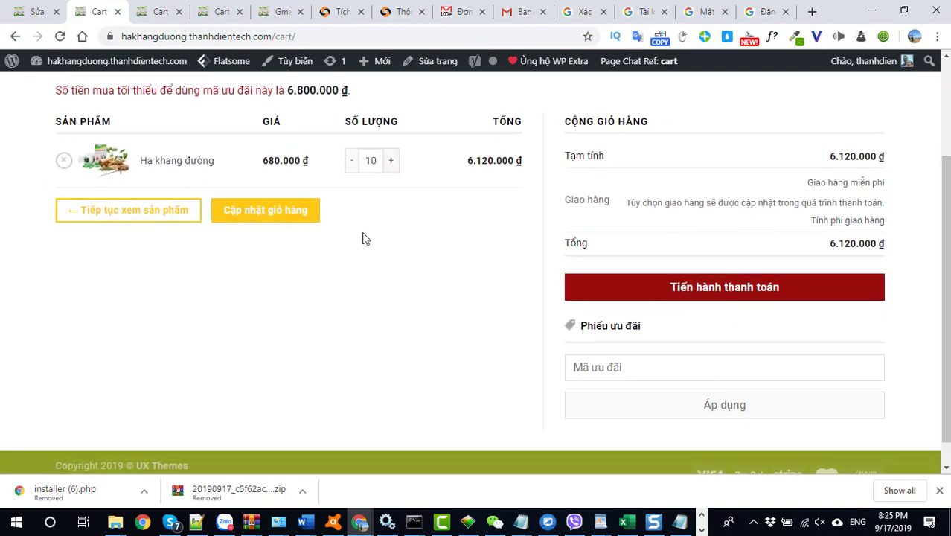
left_click(280, 215)
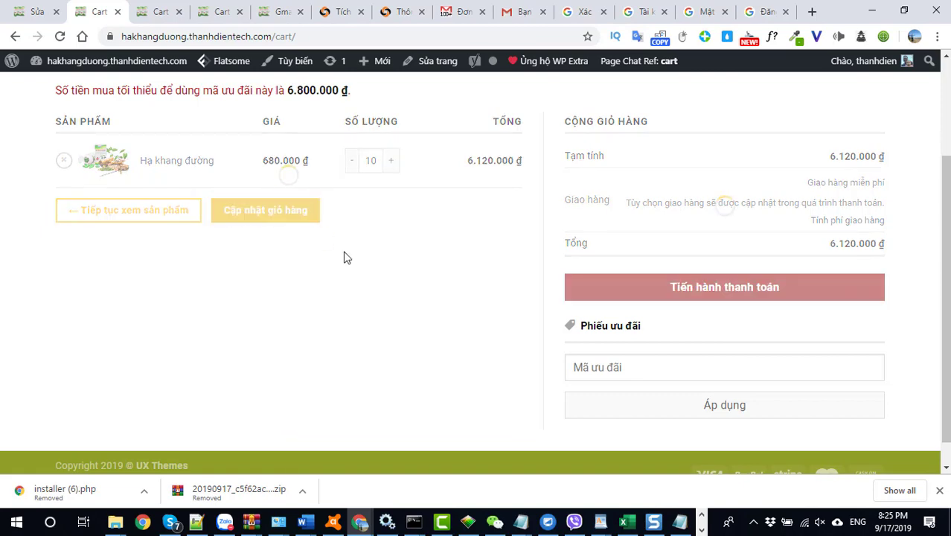
left_click(630, 389)
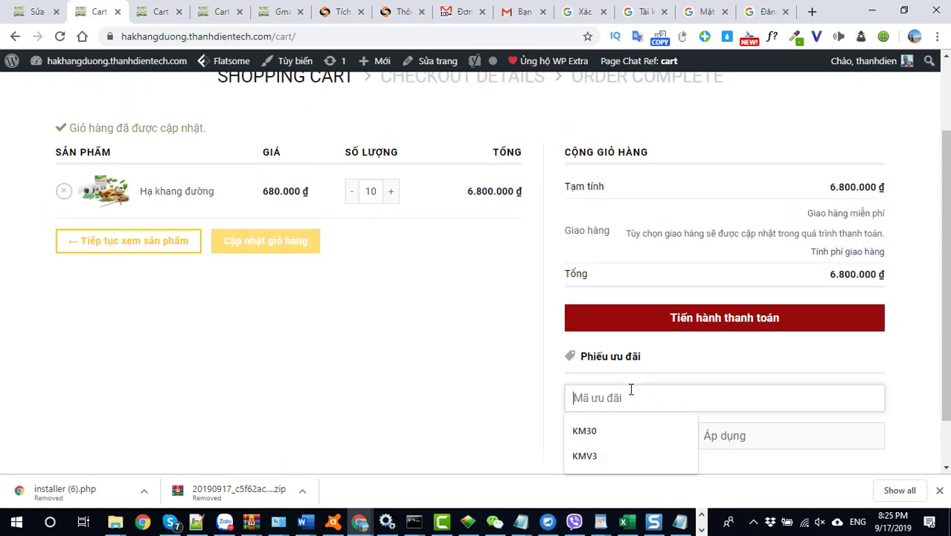
key("Down")
key("Down")
key("Return")
left_click(710, 436)
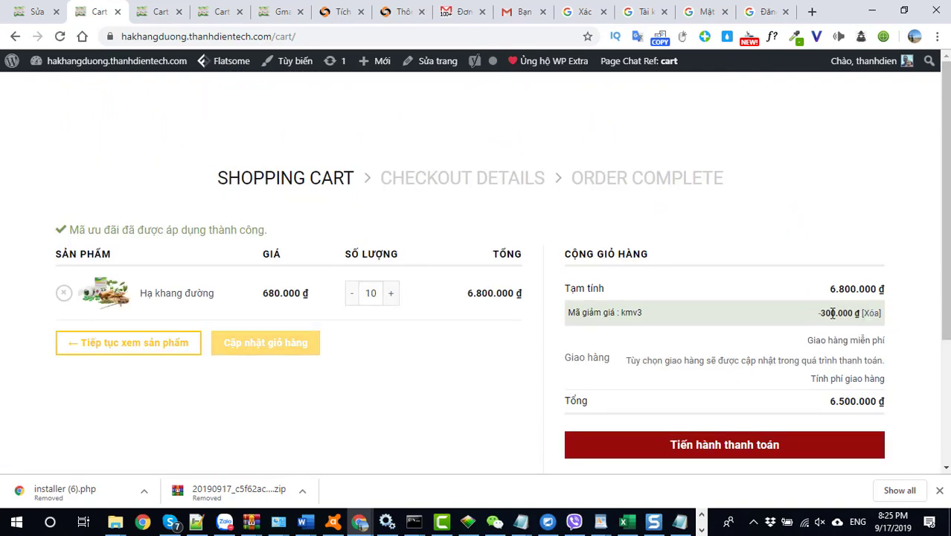
scroll(833, 316, "down", 1)
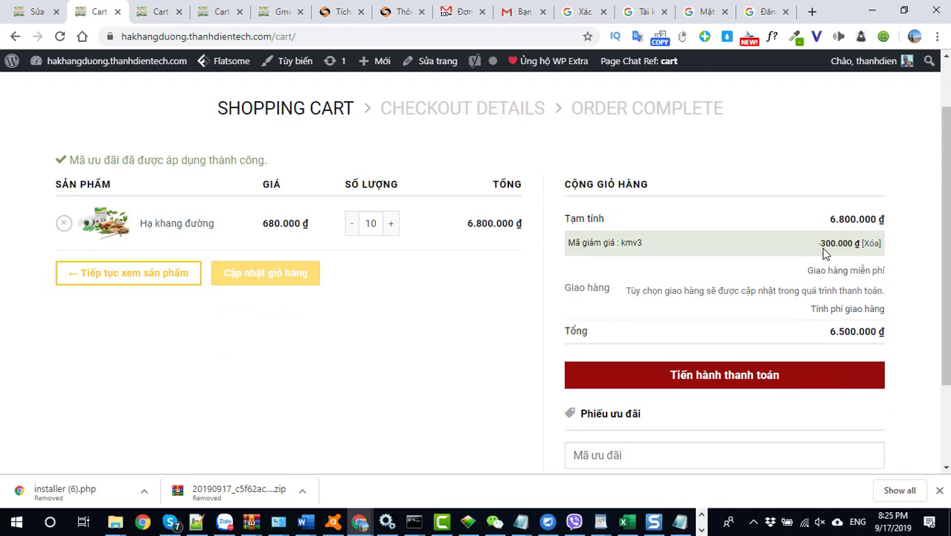
Step: Proceed to checkout with the discounted cart and try to place the order with bank transfer (Chuyển khoản ngân hàng)
left_click_drag(646, 243, 622, 245)
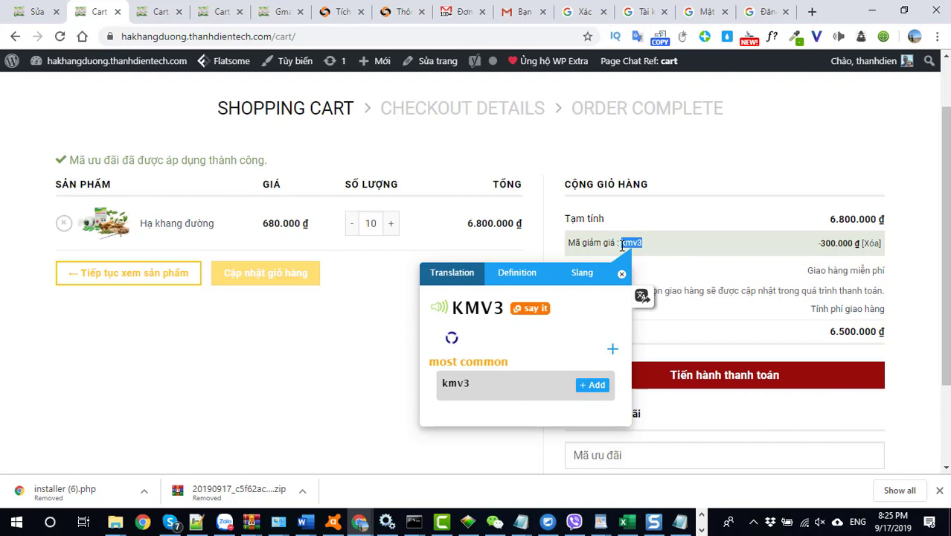
left_click(285, 401)
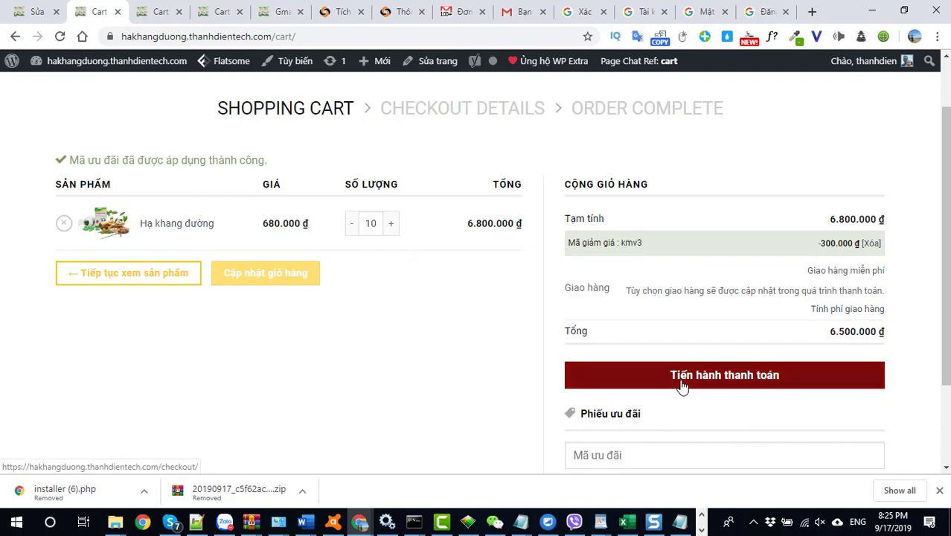
scroll(682, 386, "down", 1)
left_click(682, 313)
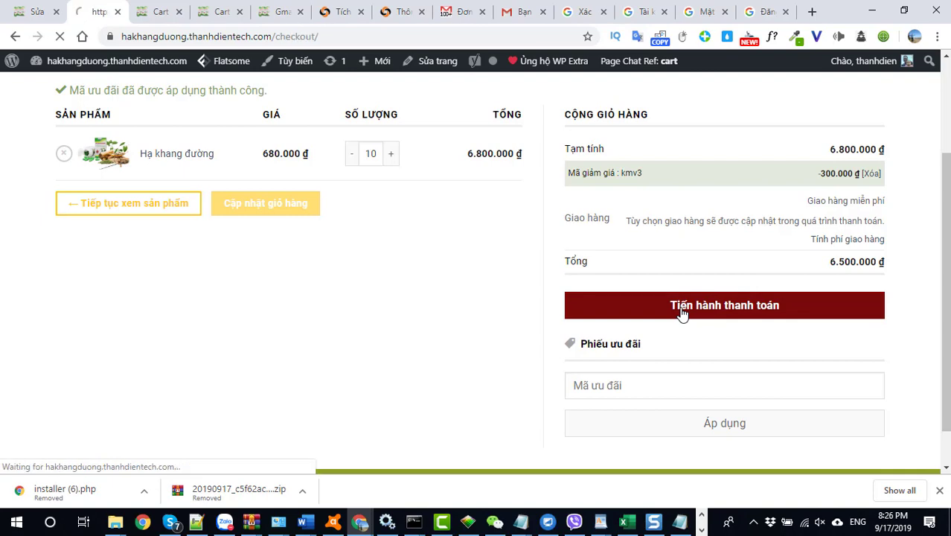
scroll(679, 312, "down", 3)
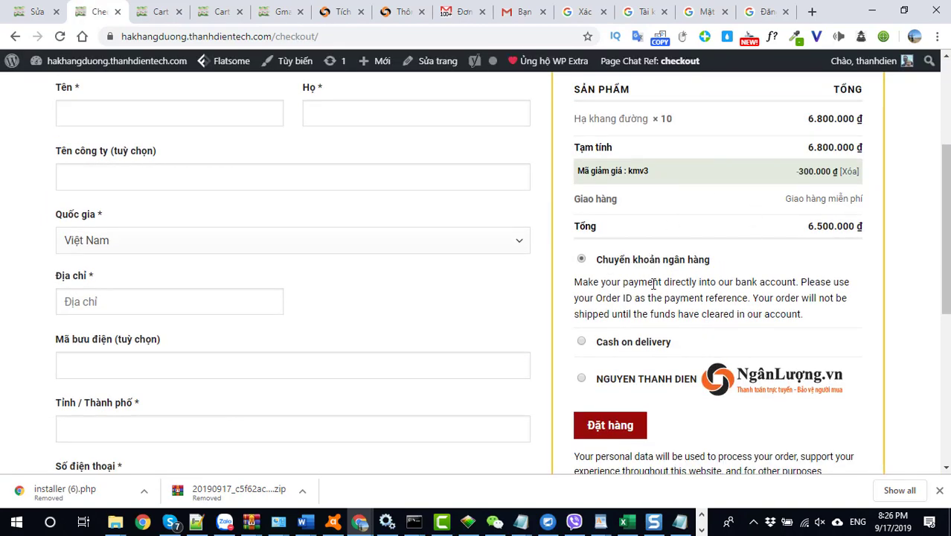
left_click(620, 428)
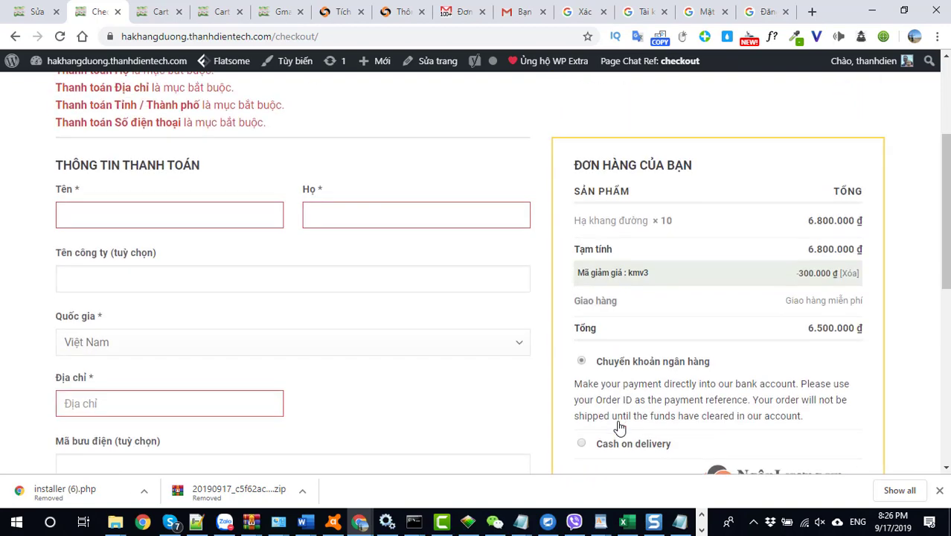
scroll(184, 289, "down", 2)
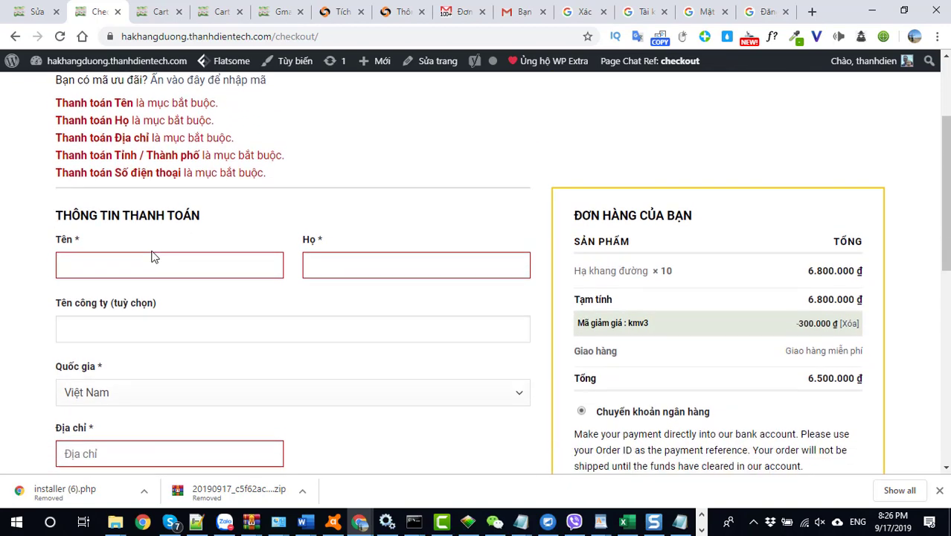
Step: Fill in the billing first name (Tên) with the last suggested saved entry and select its whole text
left_click(164, 146)
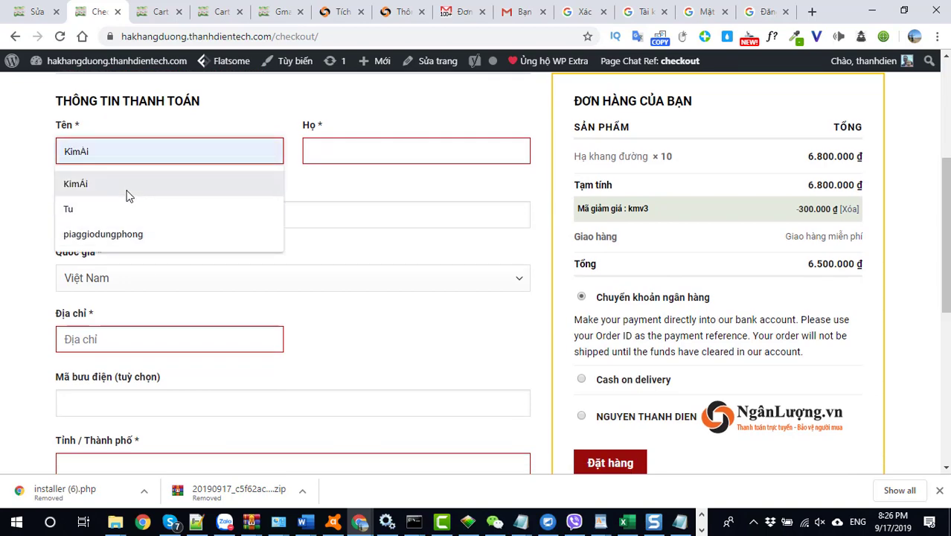
left_click(127, 237)
key("shift+Left")
key("shift+Left")
key("shift+Left")
key("shift+Left")
key("shift+Left")
key("shift+Left")
key("shift+Left")
key("shift+Left")
key("shift+Left")
key("shift+Left")
key("shift+Left")
key("shift+Left")
key("shift+Left")
key("shift+Left")
key("shift+Left")
key("shift+Left")
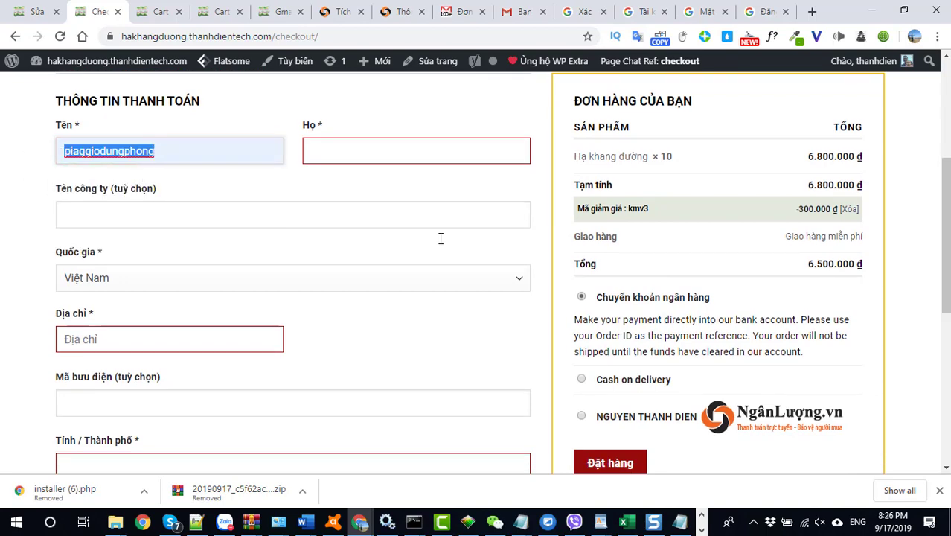
scroll(570, 273, "down", 4)
scroll(571, 281, "up", 4)
scroll(567, 312, "down", 2)
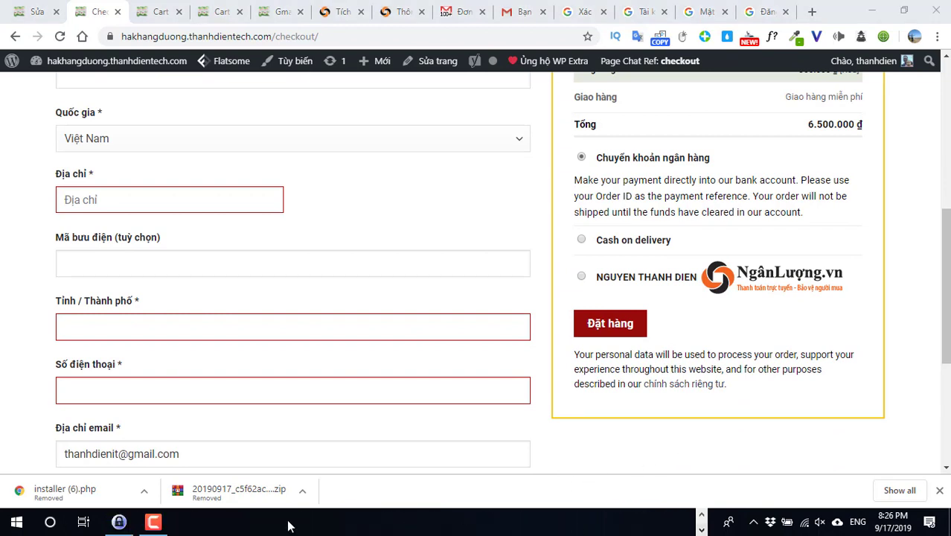
left_click(153, 521)
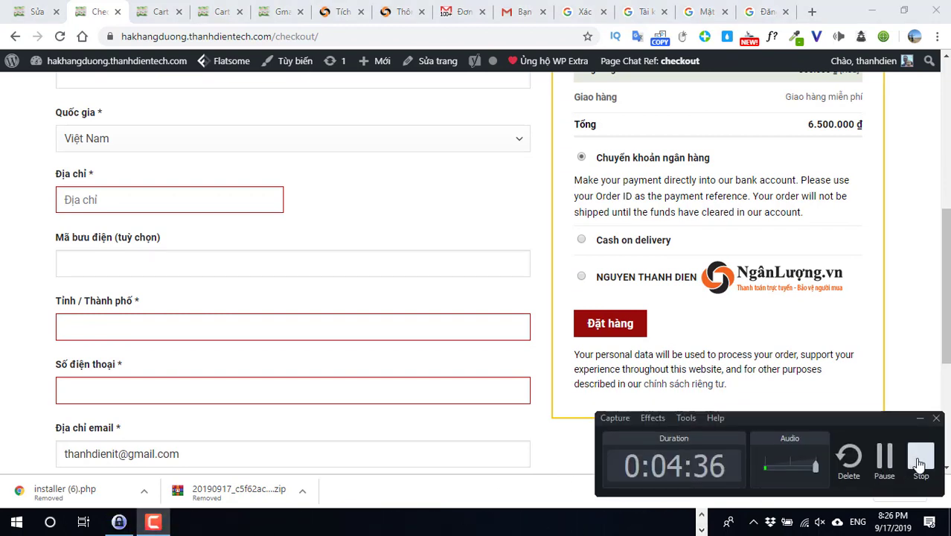